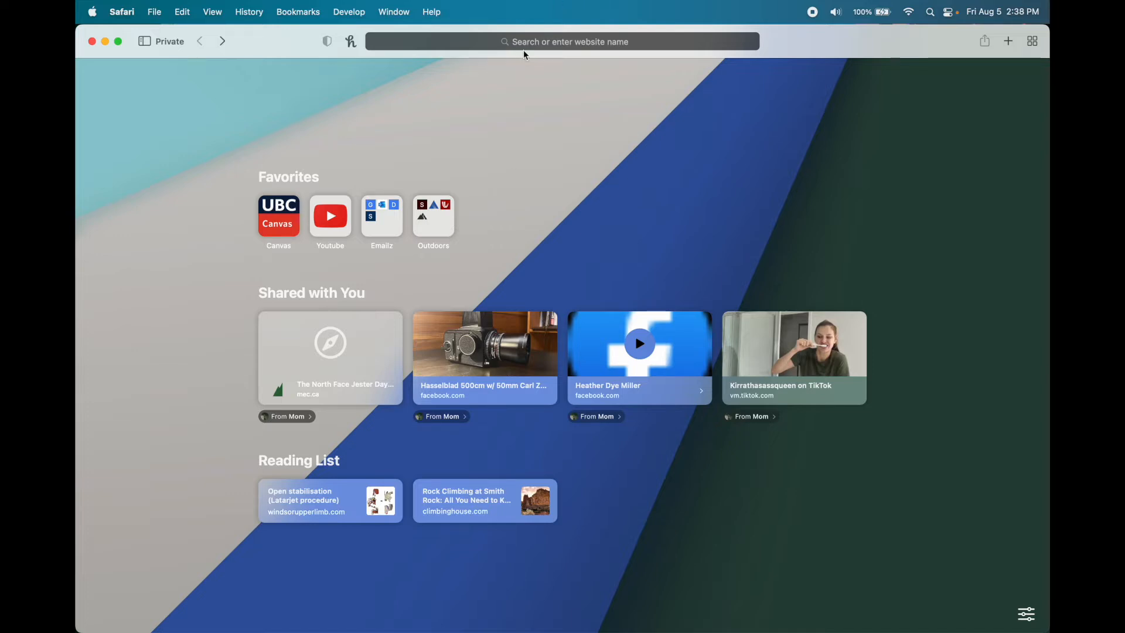
{"action": "left_click", "coordinate": [560, 45]}
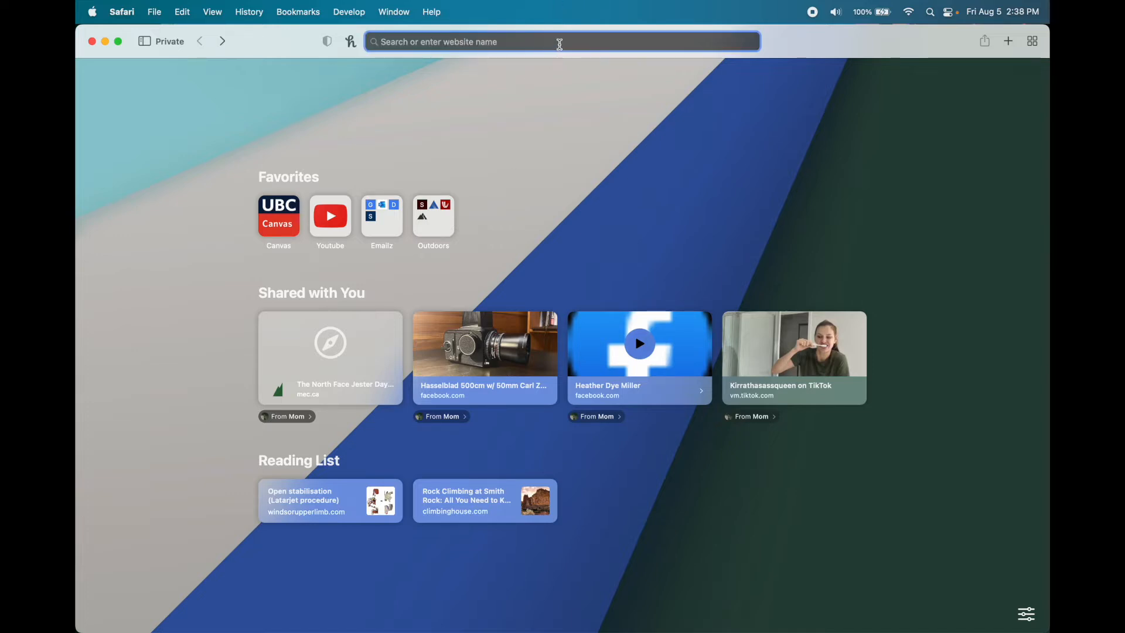
{"action": "type", "text": "www.instagram.com"}
{"action": "key", "text": "Return"}
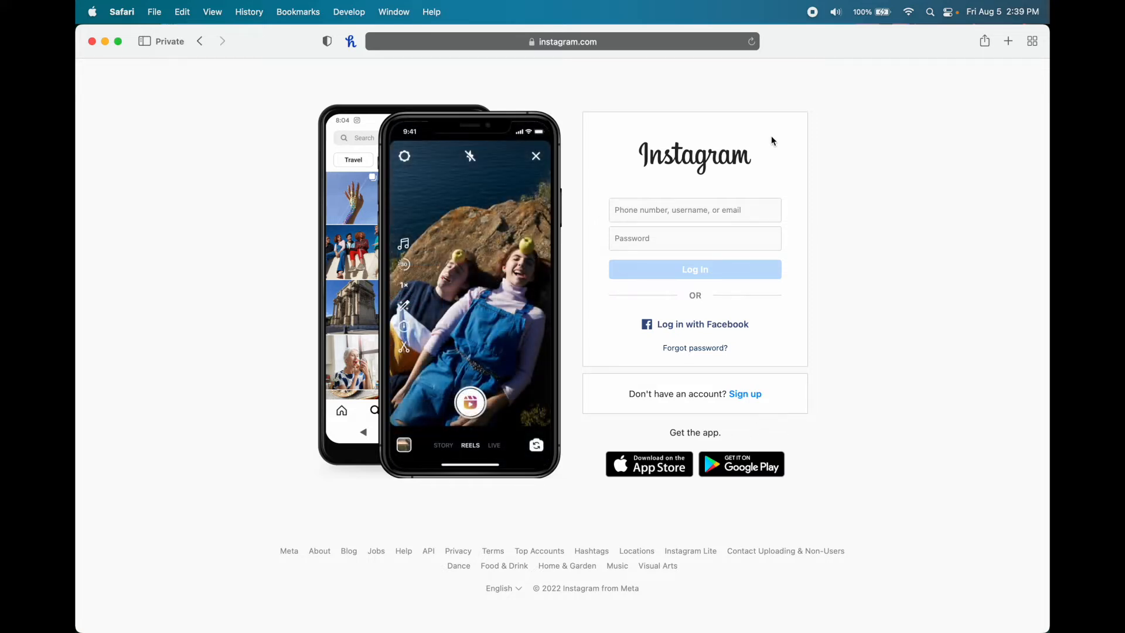
- Submit the sign-up form with the e-mail, full name, a suggested username and a password
{"action": "left_click", "coordinate": [763, 390]}
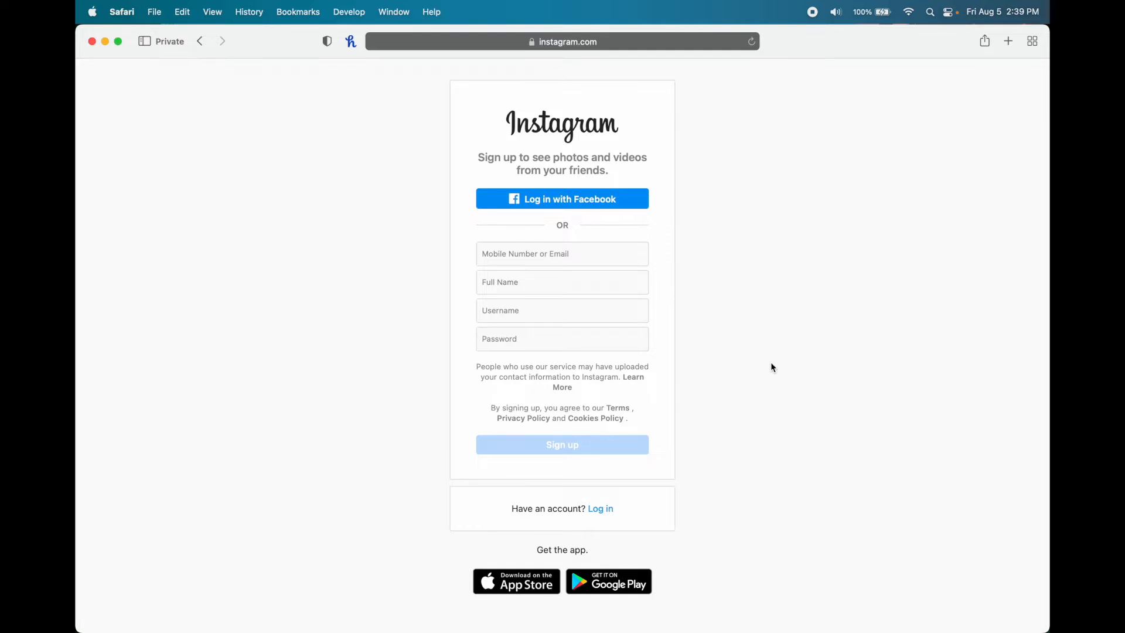
{"action": "left_click", "coordinate": [562, 253]}
{"action": "key", "text": "Tab"}
{"action": "type", "text": "how2navigate"}
{"action": "key", "text": "Tab"}
{"action": "type", "text": "how2navigateonl"}
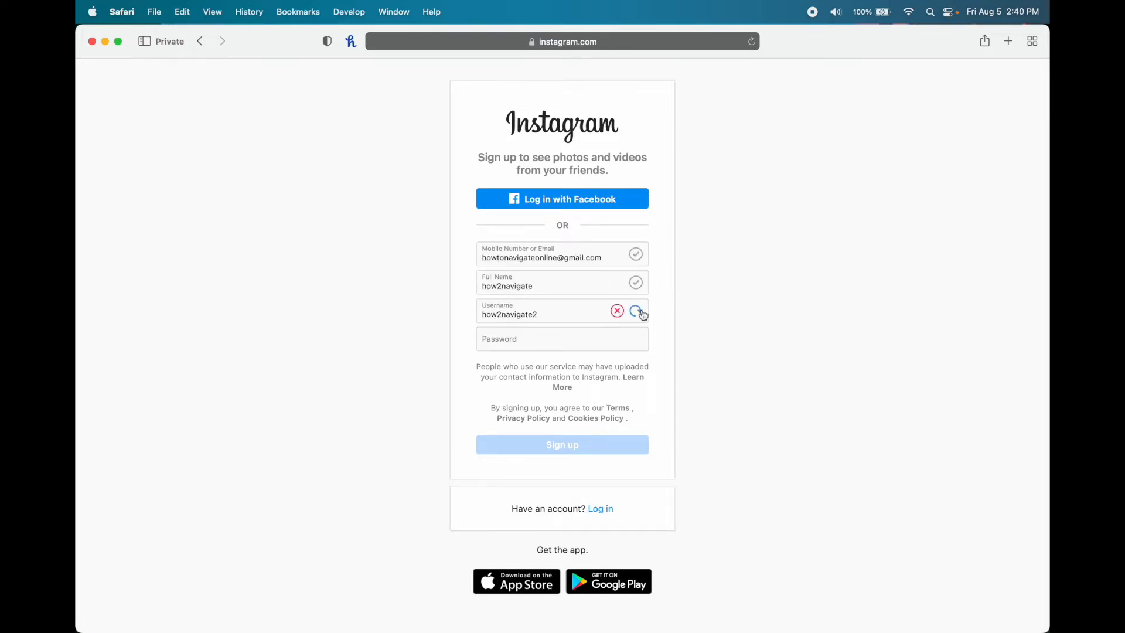
{"action": "key", "text": "BackSpace"}
{"action": "key", "text": "BackSpace"}
{"action": "key", "text": "BackSpace"}
{"action": "type", "text": "2"}
{"action": "key", "text": "Tab"}
{"action": "type", "text": "••••••••••••"}
{"action": "left_click", "coordinate": [725, 341]}
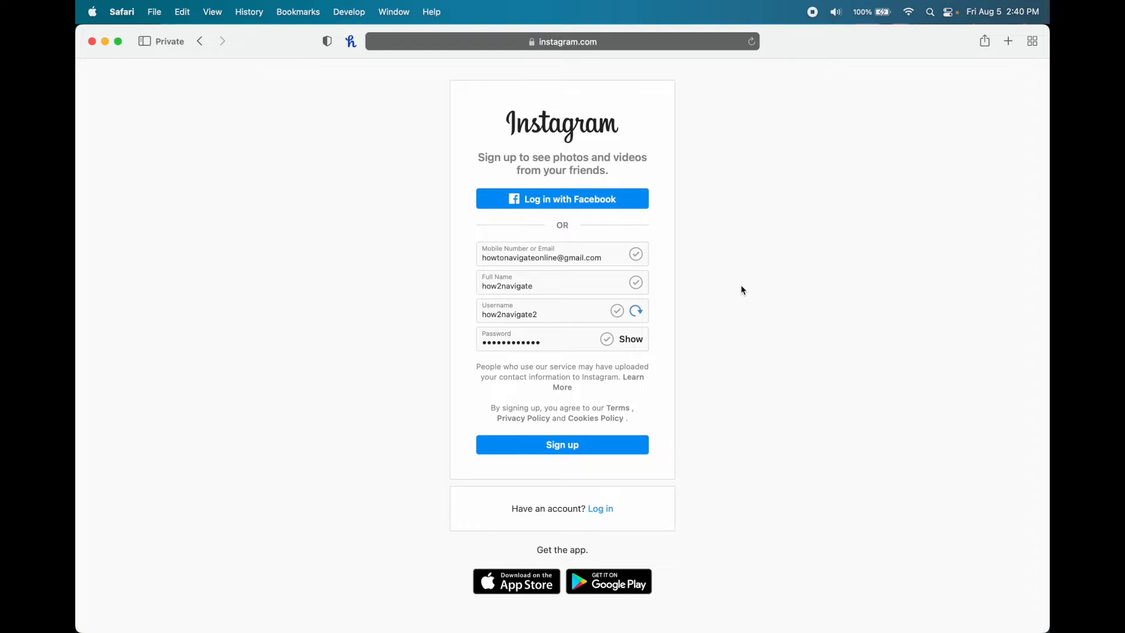
{"action": "left_click", "coordinate": [616, 444]}
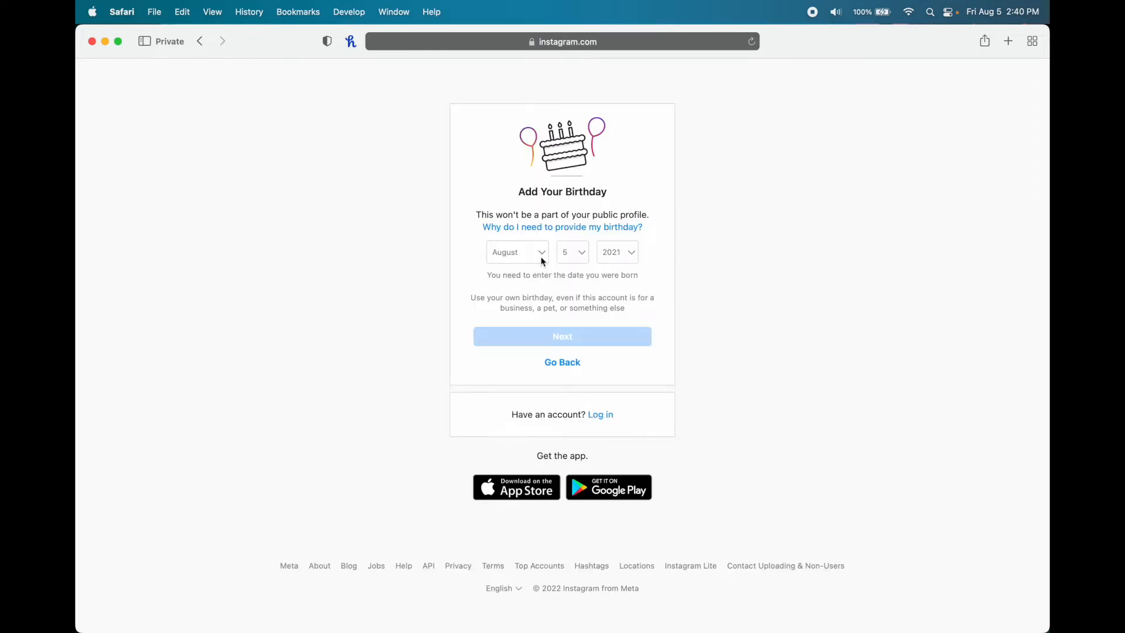
- Set the birthday to January 1, 1999 and continue
{"action": "left_click", "coordinate": [536, 252]}
{"action": "left_click", "coordinate": [517, 151]}
{"action": "left_click", "coordinate": [565, 252]}
{"action": "left_click", "coordinate": [564, 193]}
{"action": "left_click", "coordinate": [617, 251]}
{"action": "left_click", "coordinate": [609, 544]}
{"action": "left_click", "coordinate": [637, 330]}
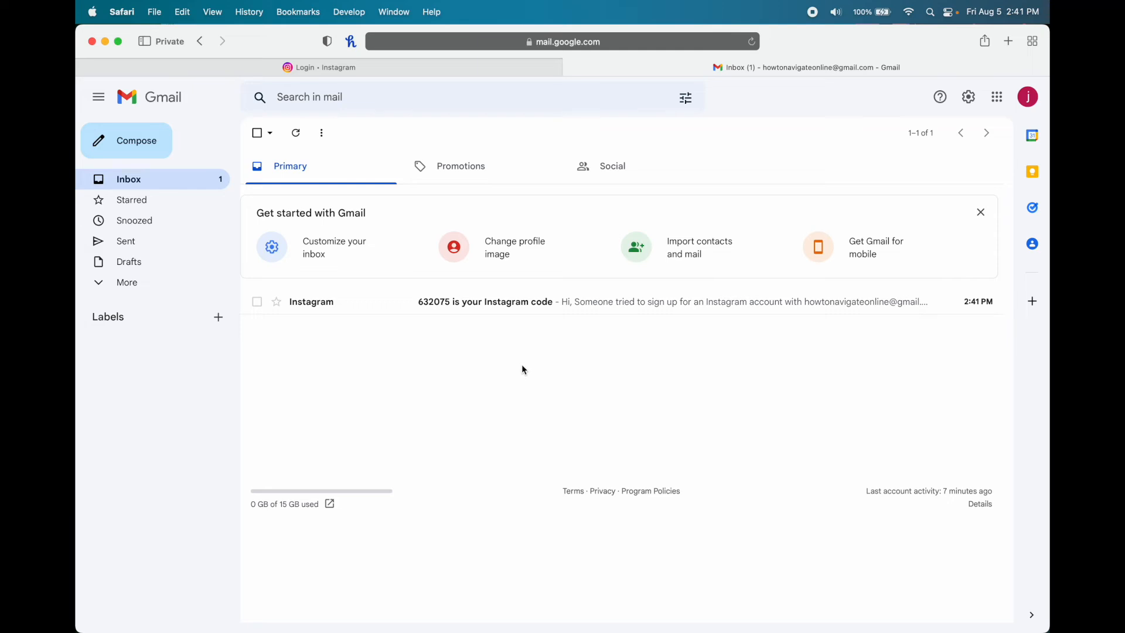
- Copy the confirmation code from Instagram's e-mail in Gmail and return to Instagram
{"action": "left_click", "coordinate": [648, 302]}
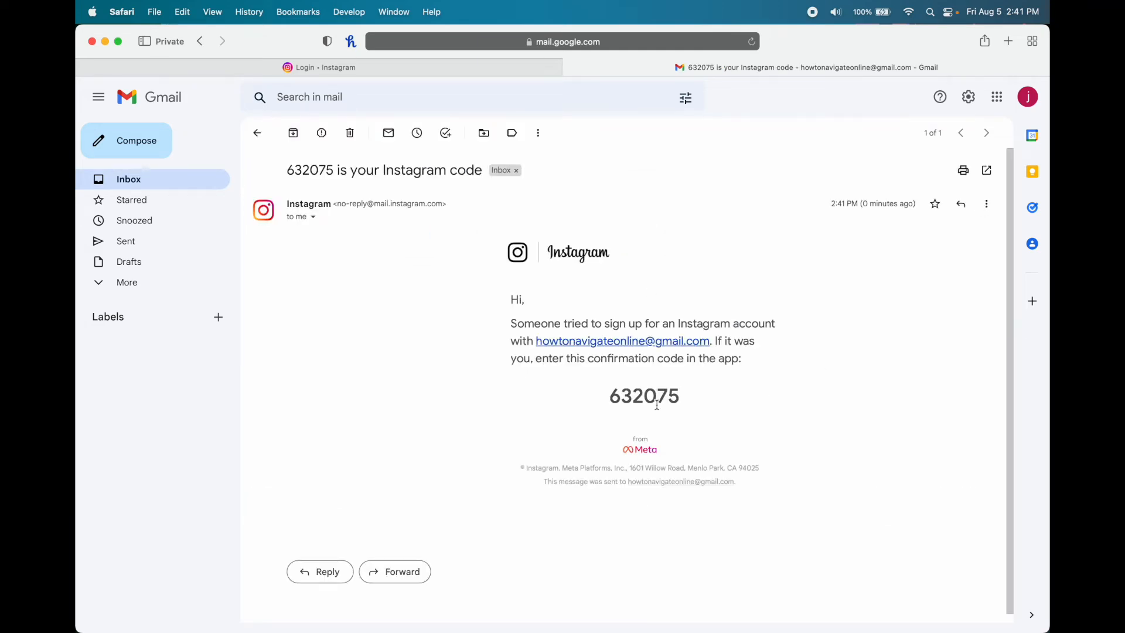
{"action": "left_click_drag", "start_coordinate": [610, 396], "coordinate": [678, 394]}
{"action": "right_click", "coordinate": [679, 394]}
{"action": "left_click", "coordinate": [700, 450]}
{"action": "left_click", "coordinate": [459, 69]}
- Paste the confirmation code into the Confirmation Code field and submit it
{"action": "left_click", "coordinate": [565, 287]}
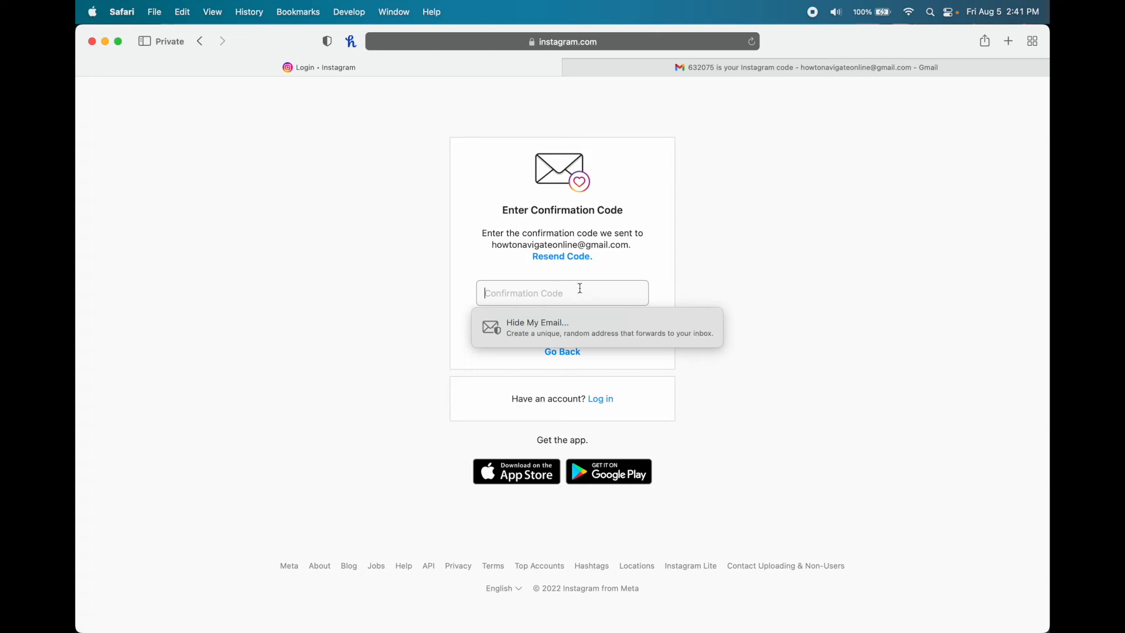
{"action": "right_click", "coordinate": [579, 292]}
{"action": "left_click", "coordinate": [600, 331]}
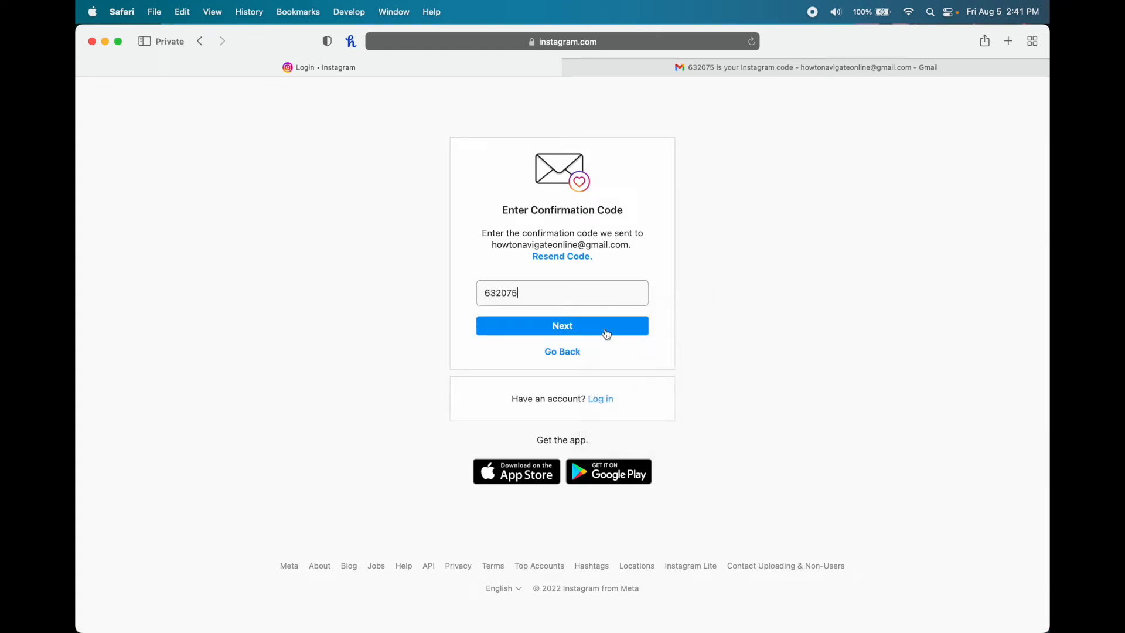
{"action": "left_click", "coordinate": [637, 333]}
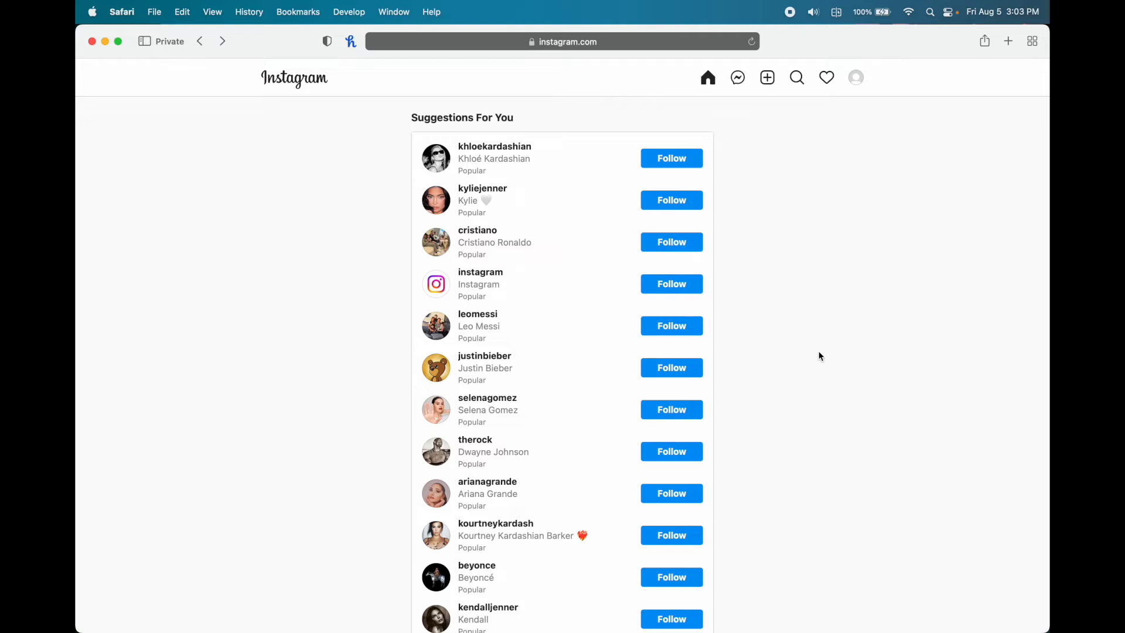
- Open the profile from the avatar menu, then its Edit profile page
{"action": "left_click", "coordinate": [856, 78]}
{"action": "left_click", "coordinate": [830, 110]}
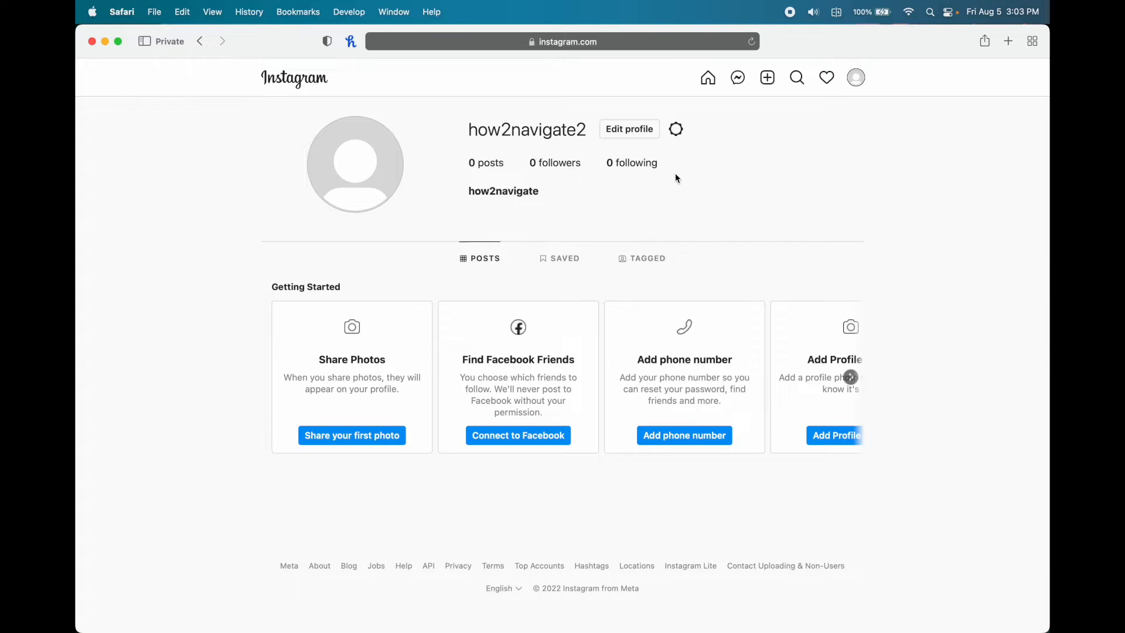
{"action": "left_click", "coordinate": [637, 131]}
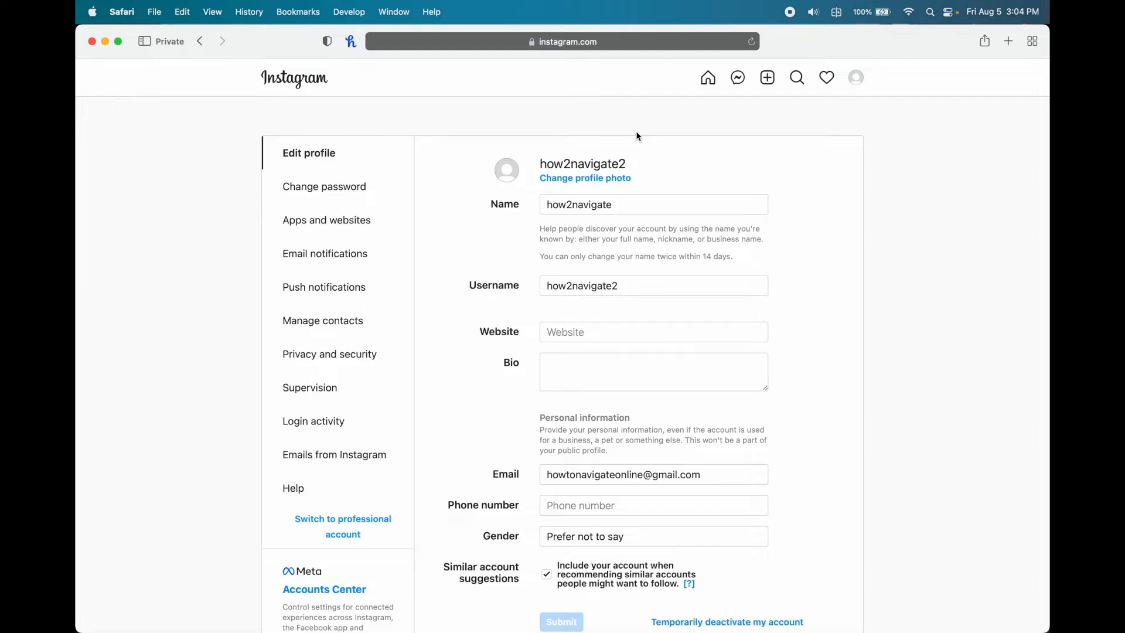
- Upload myprofilepicture.jpg from Pictures as the new profile photo
{"action": "left_click", "coordinate": [617, 179]}
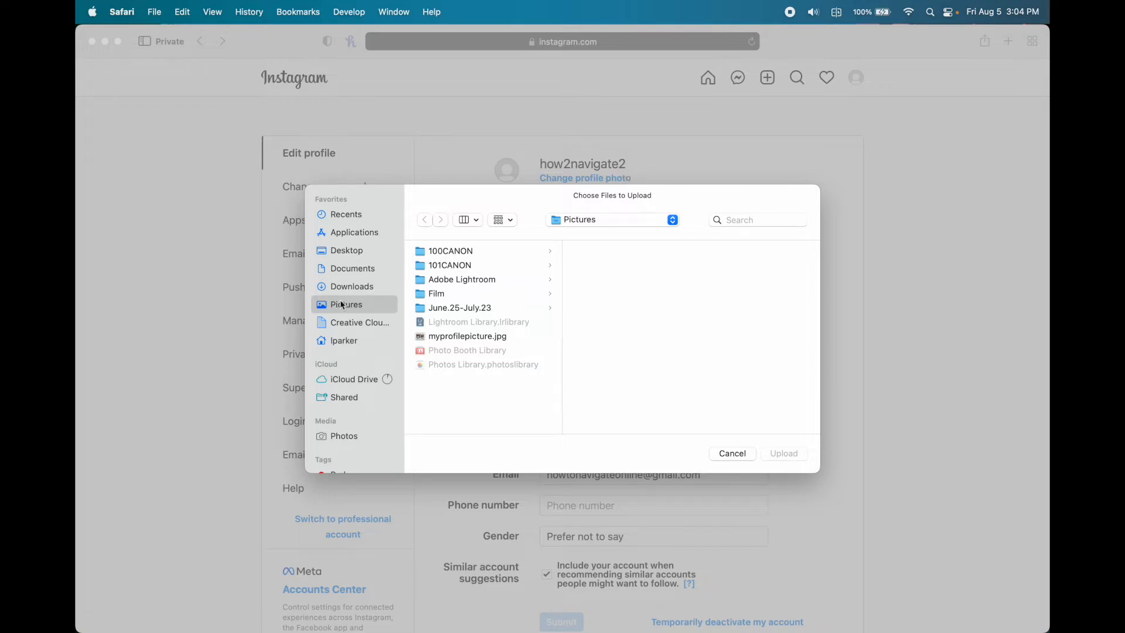
{"action": "left_click", "coordinate": [473, 335]}
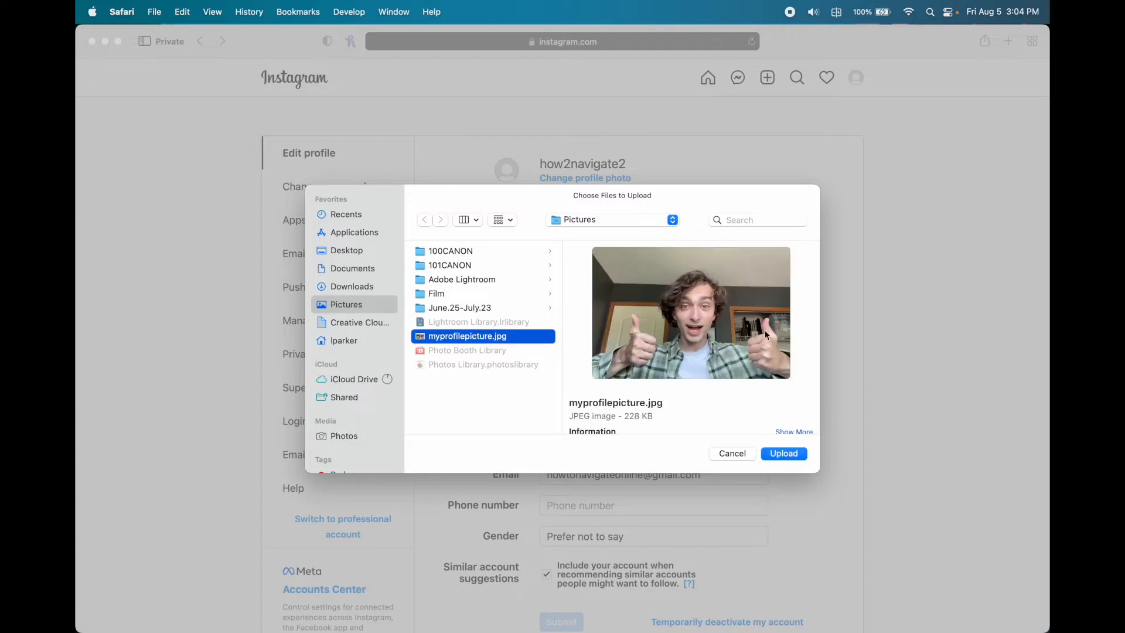
{"action": "left_click", "coordinate": [781, 456]}
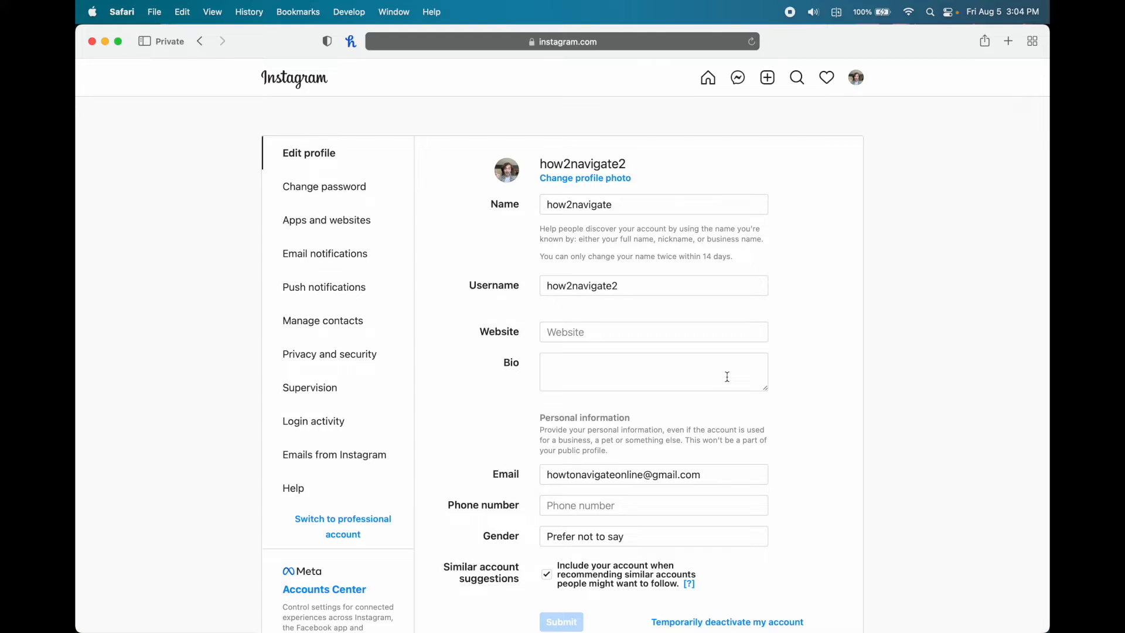
- Enter the bio 'What's up, dog' and submit the profile changes
{"action": "left_click", "coordinate": [726, 376]}
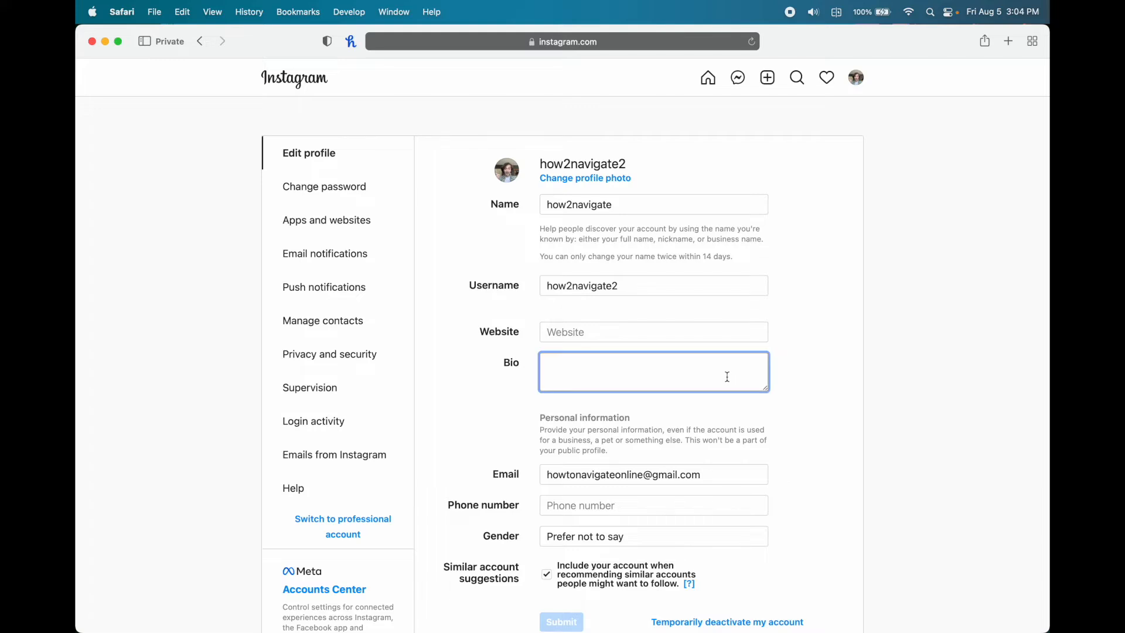
{"action": "type", "text": "What's up, dog"}
{"action": "left_click", "coordinate": [834, 403]}
{"action": "scroll", "coordinate": [819, 429], "scroll_direction": "down", "scroll_amount": 1}
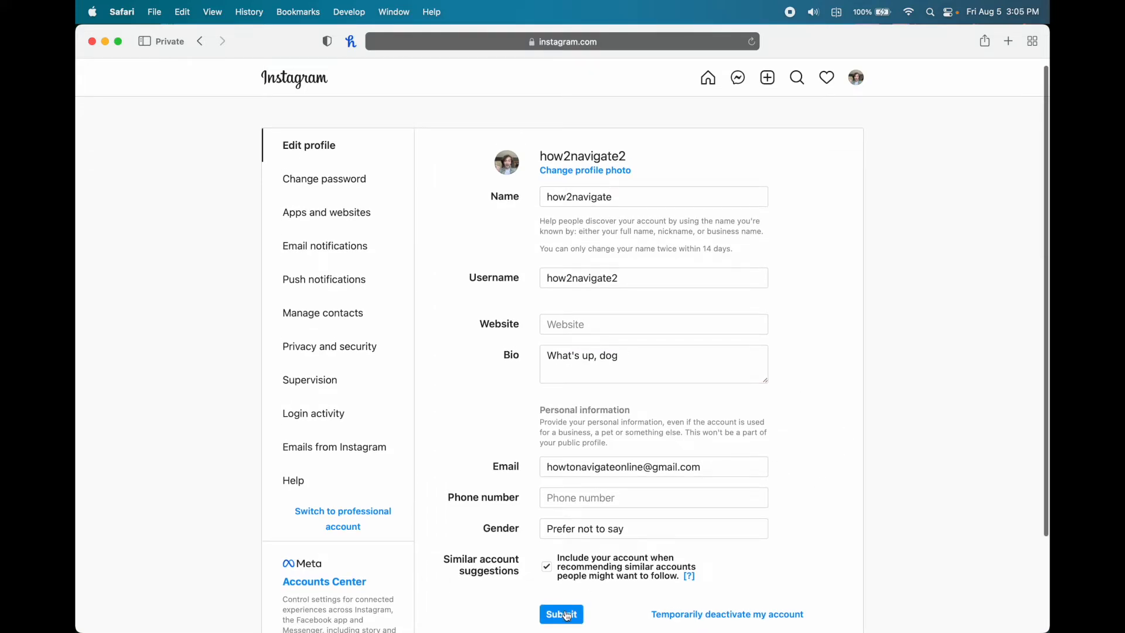
{"action": "left_click", "coordinate": [572, 620]}
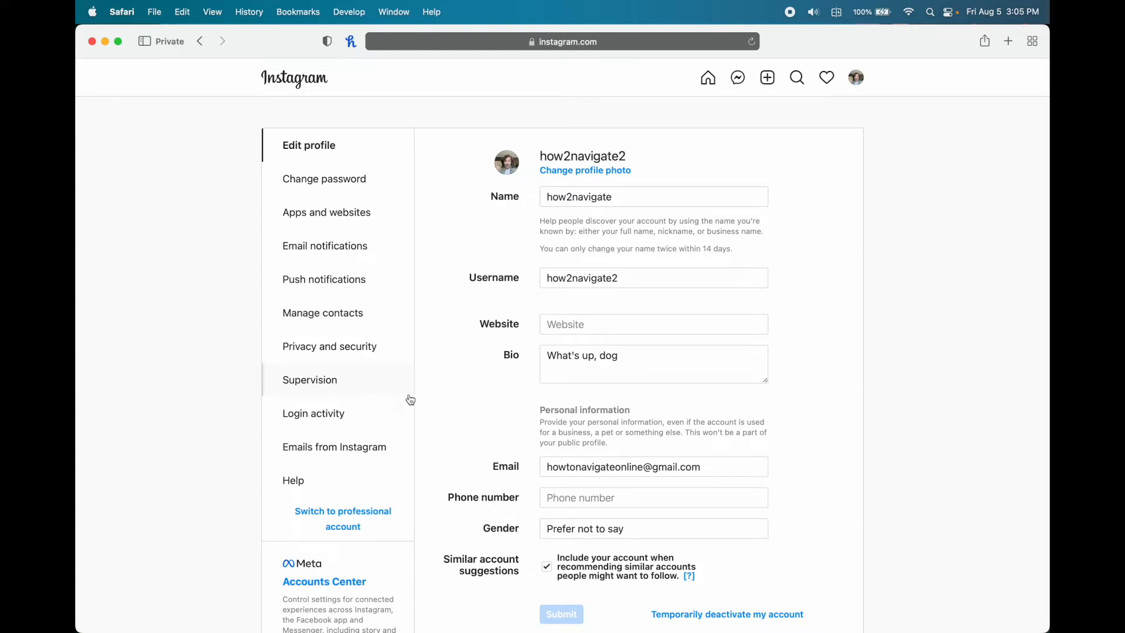
- View the Privacy and Security settings, then place the cursor in the top search box
{"action": "left_click", "coordinate": [363, 357]}
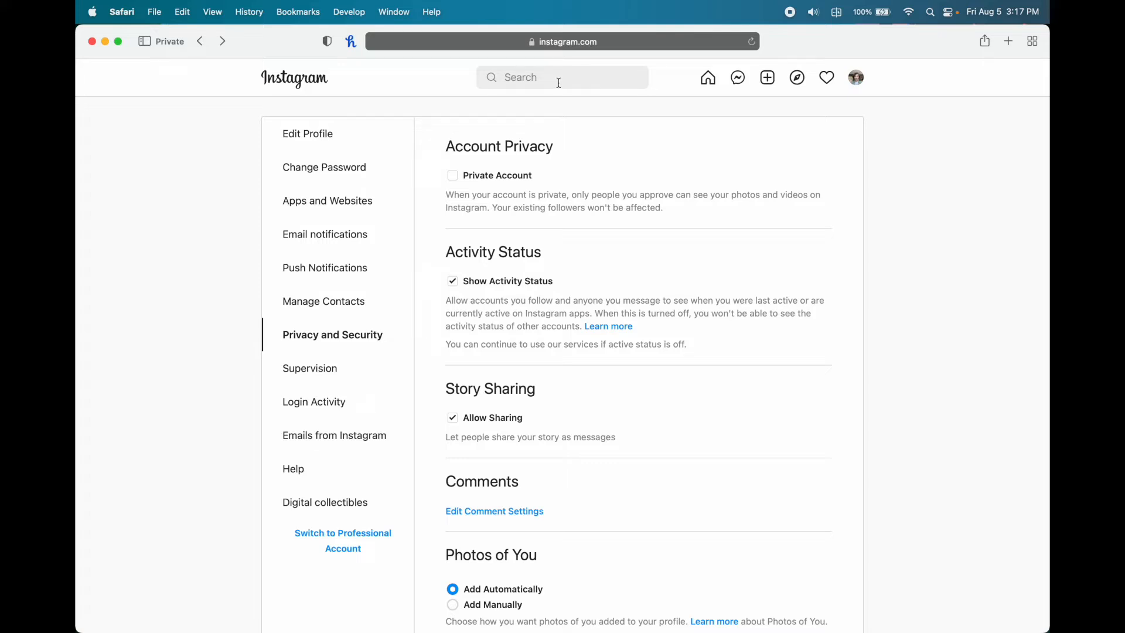
{"action": "left_click", "coordinate": [559, 82]}
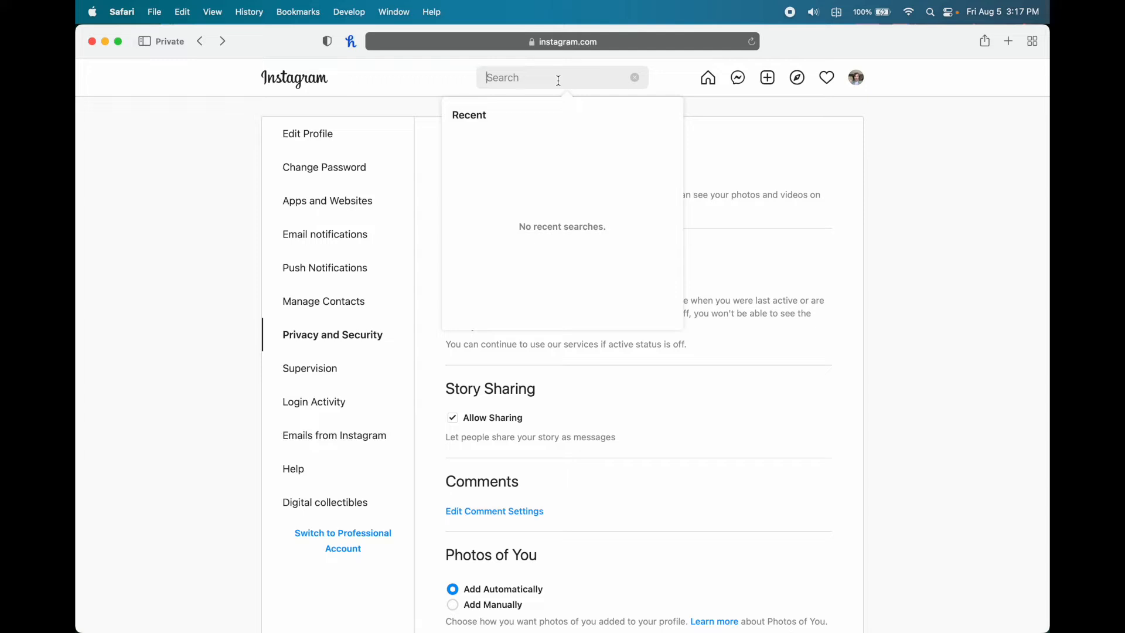
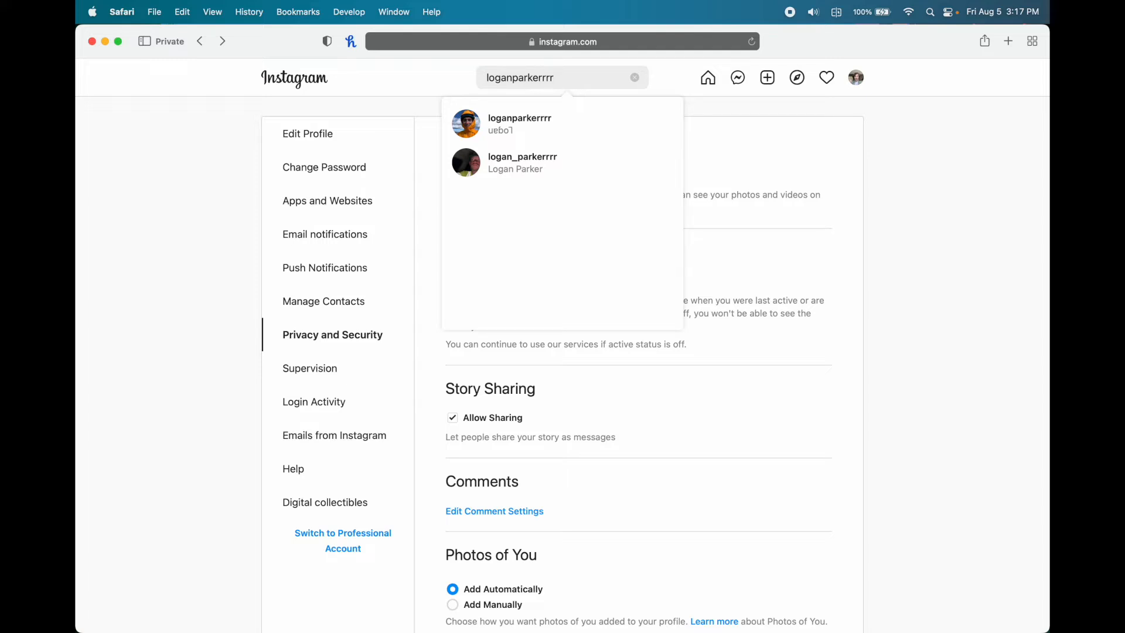
- Search for the friend's username and open the first matching profile
{"action": "left_click", "coordinate": [540, 127]}
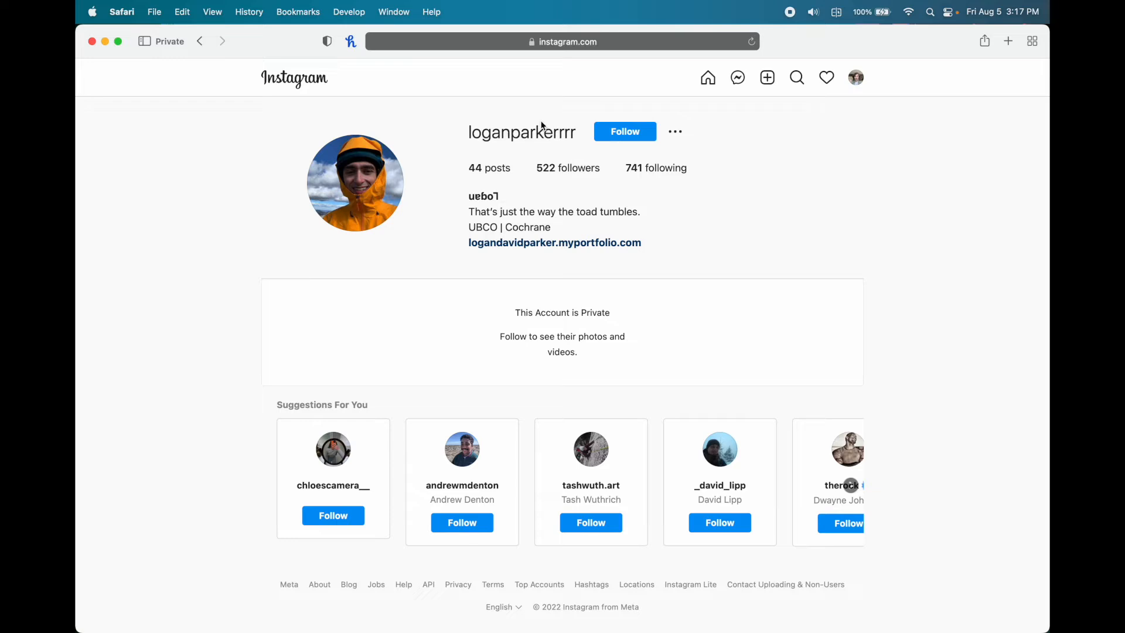
- Follow the private account and scroll down to its post grid
{"action": "left_click", "coordinate": [647, 138]}
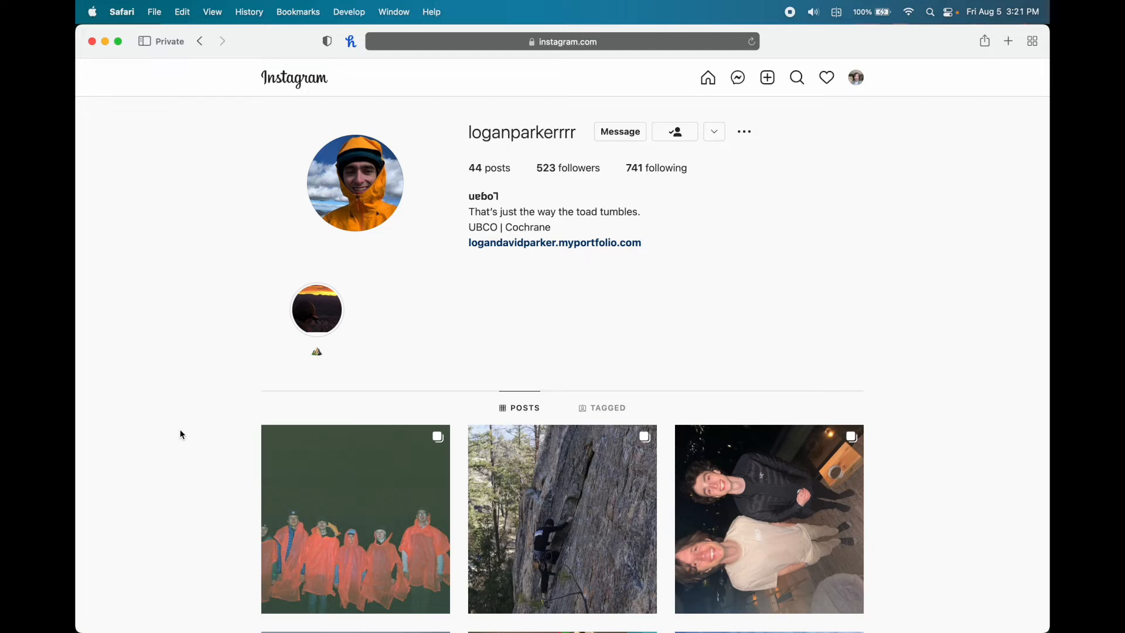
{"action": "scroll", "coordinate": [181, 427], "scroll_direction": "down", "scroll_amount": 5}
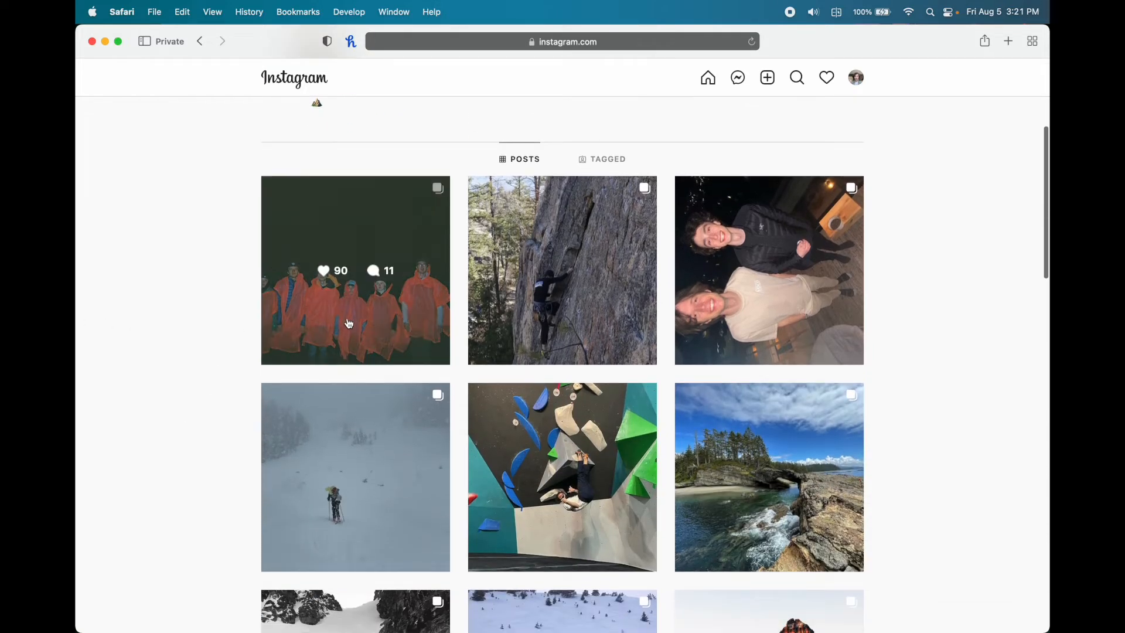
- Like the friend's orange-poncho Tofino post, bringing it to 91 likes, and comment 'wow!'
{"action": "left_click", "coordinate": [405, 340]}
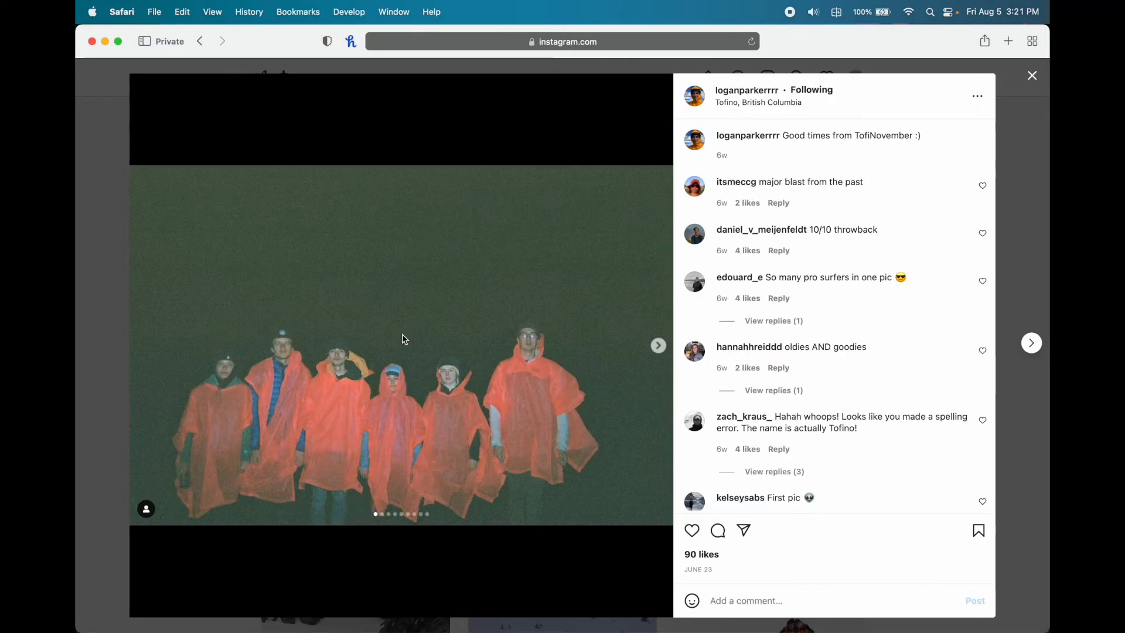
{"action": "left_click", "coordinate": [692, 531]}
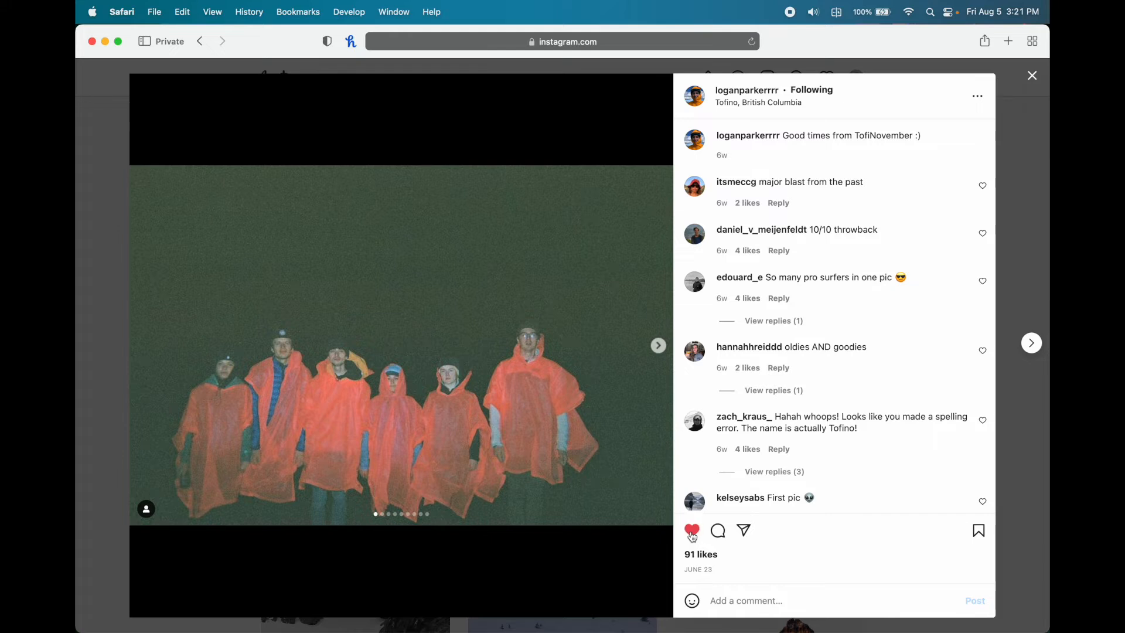
{"action": "left_click", "coordinate": [724, 535]}
{"action": "type", "text": "wow!"}
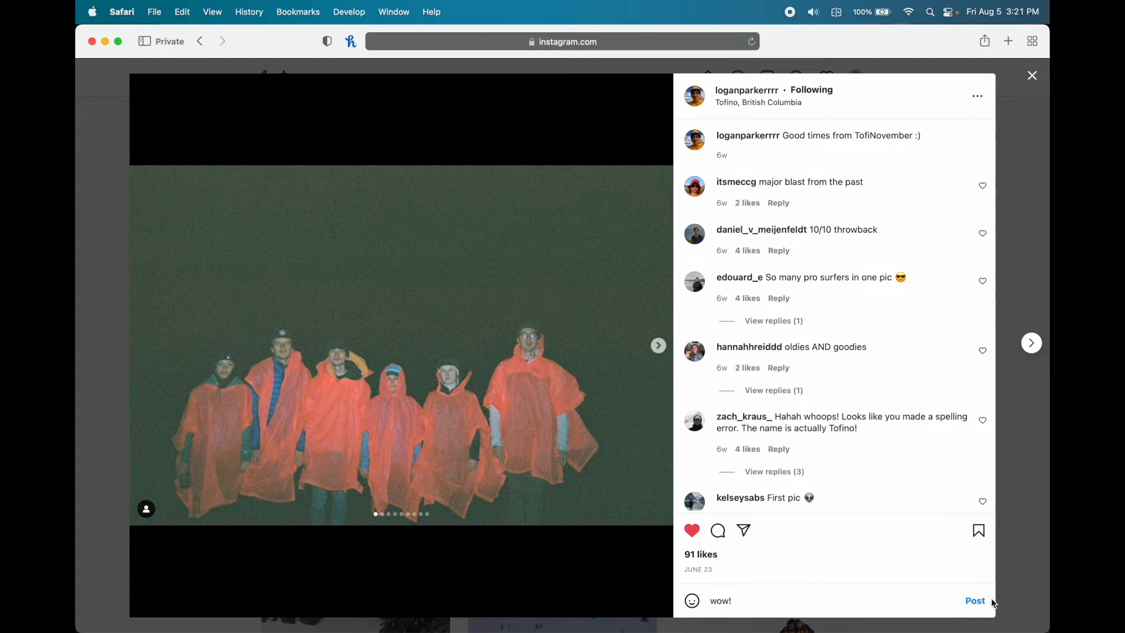
{"action": "left_click", "coordinate": [970, 603]}
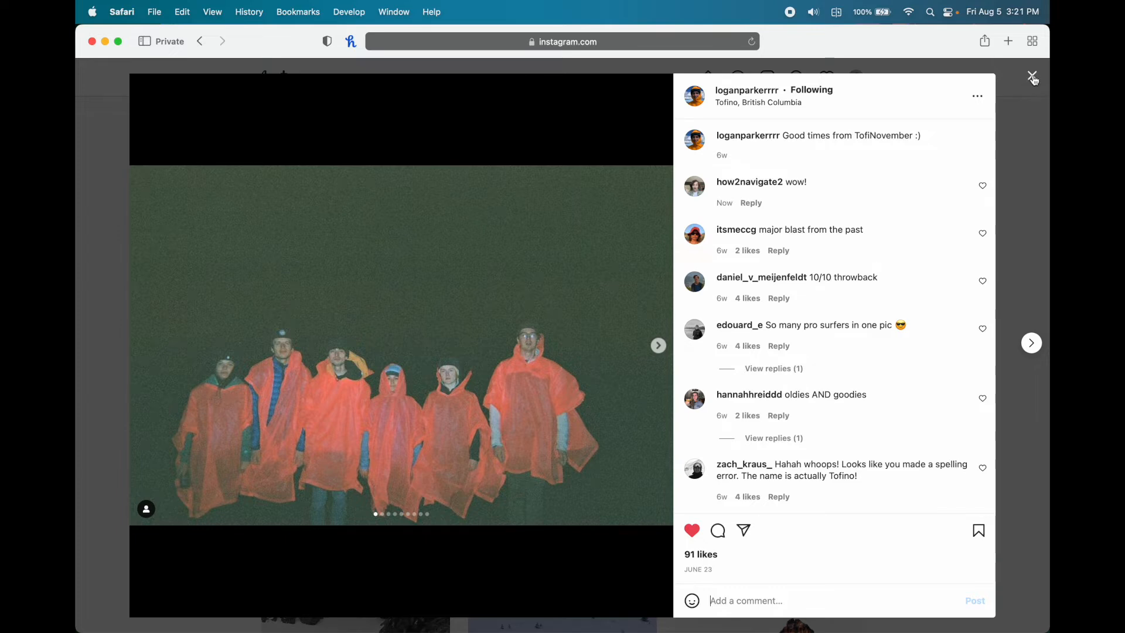
- Close the Tofino post and bring up the empty search page
{"action": "left_click", "coordinate": [1034, 80]}
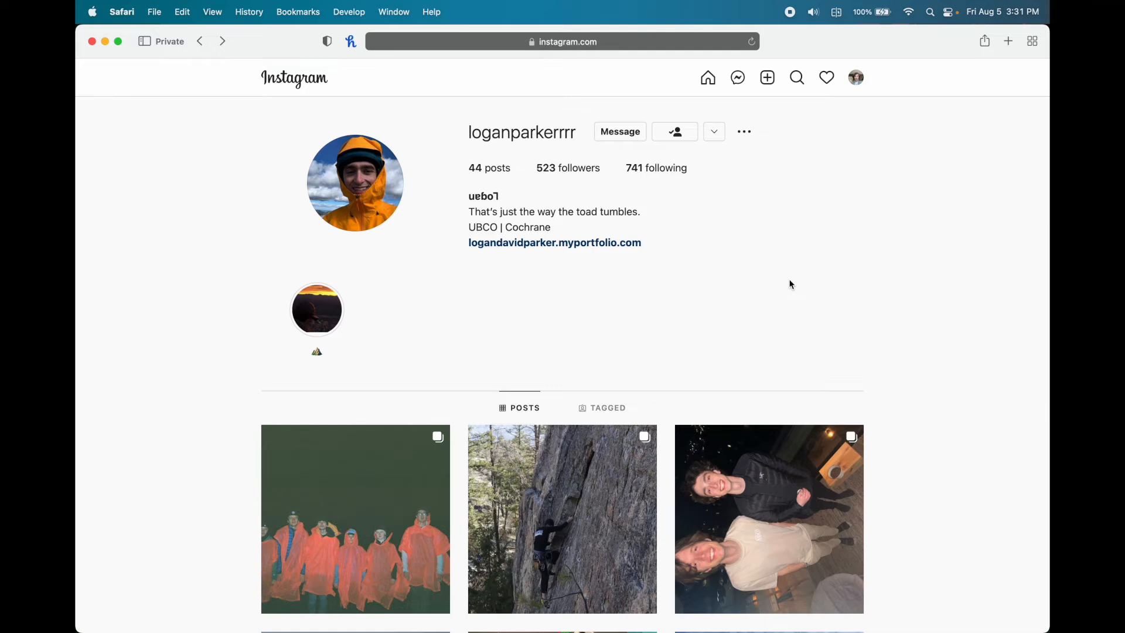
{"action": "left_click", "coordinate": [797, 82]}
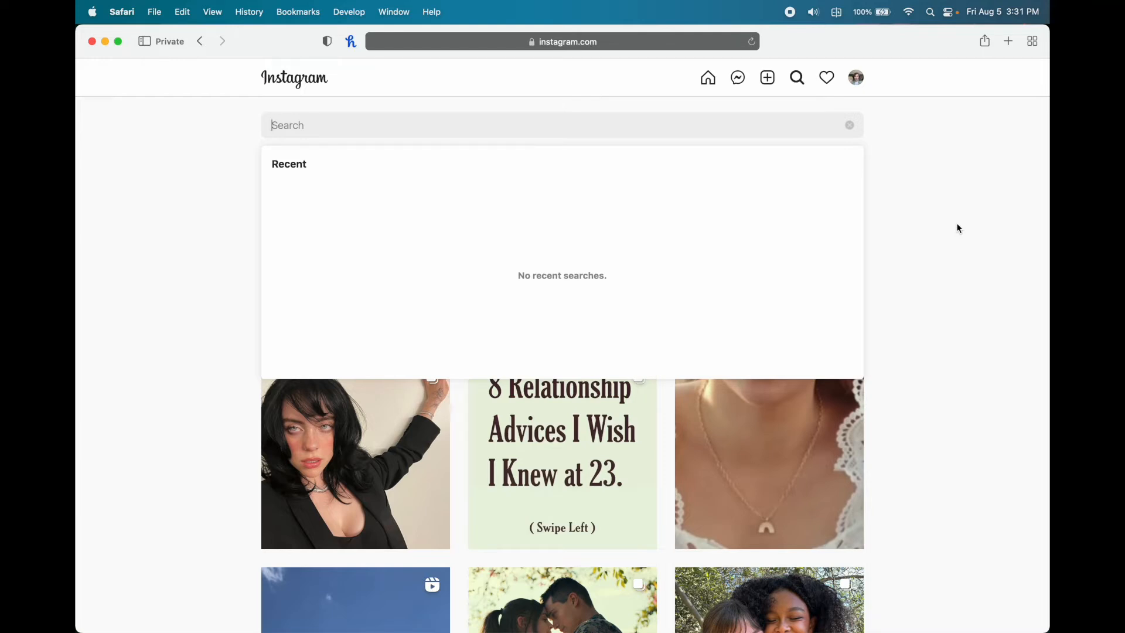
{"action": "left_click", "coordinate": [958, 228]}
{"action": "scroll", "coordinate": [953, 316], "scroll_direction": "down", "scroll_amount": 3}
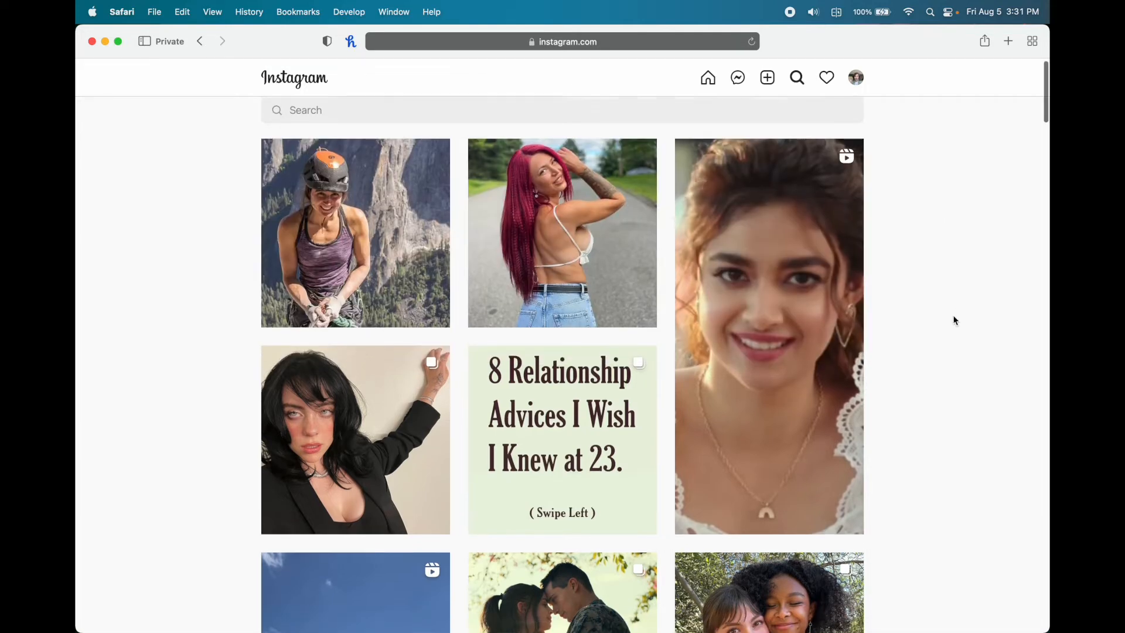
{"action": "scroll", "coordinate": [953, 316], "scroll_direction": "down", "scroll_amount": 5}
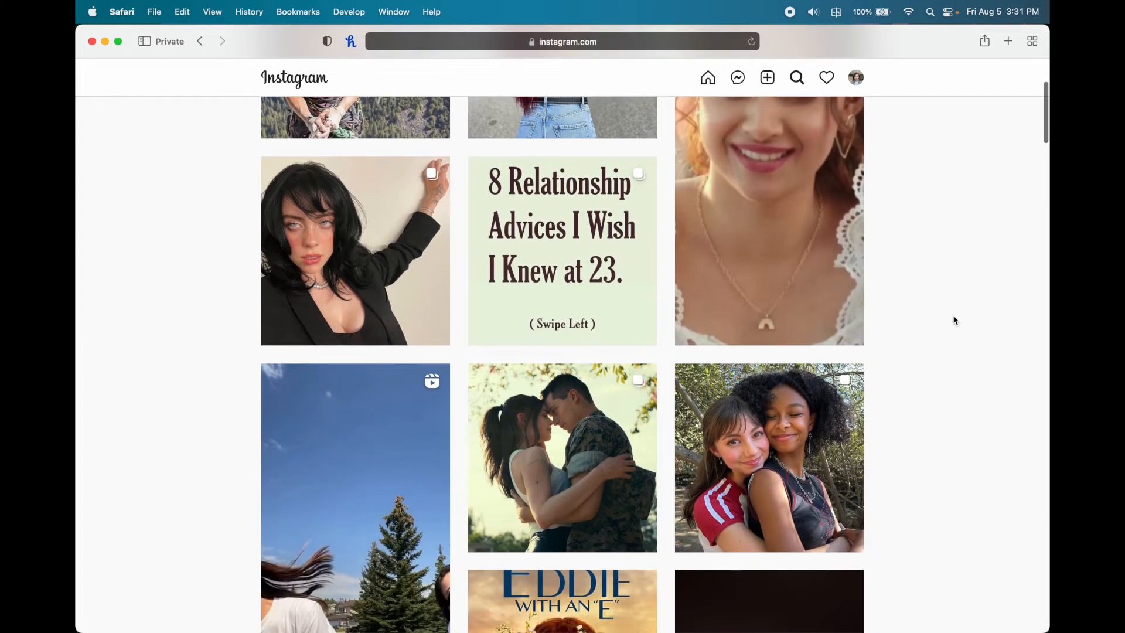
{"action": "scroll", "coordinate": [953, 320], "scroll_direction": "down", "scroll_amount": 7}
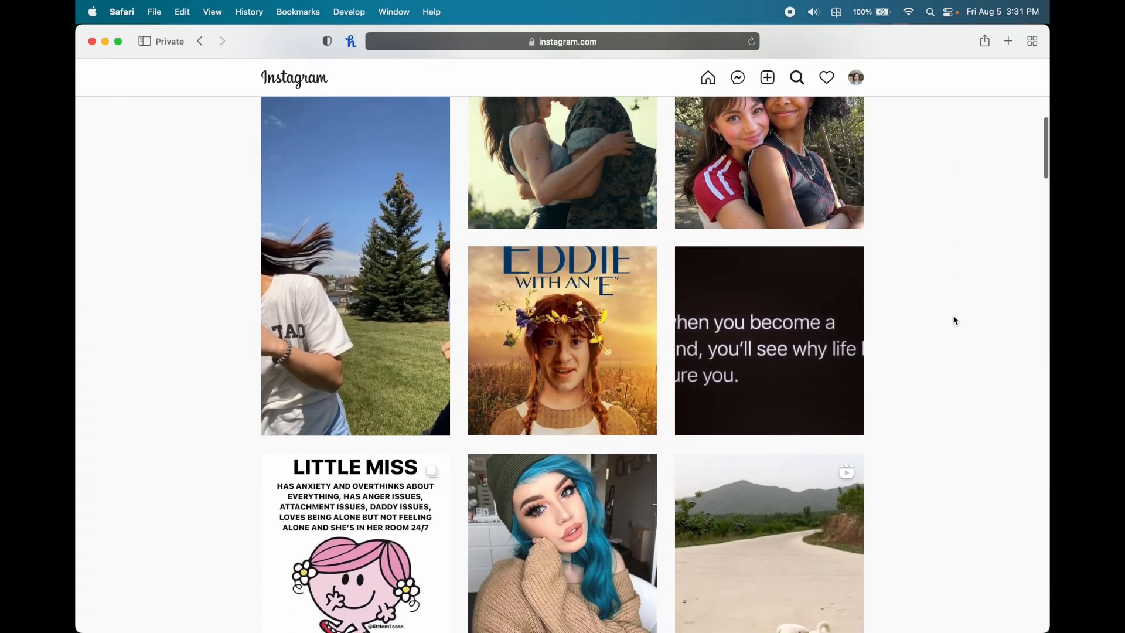
{"action": "scroll", "coordinate": [953, 319], "scroll_direction": "down", "scroll_amount": 2}
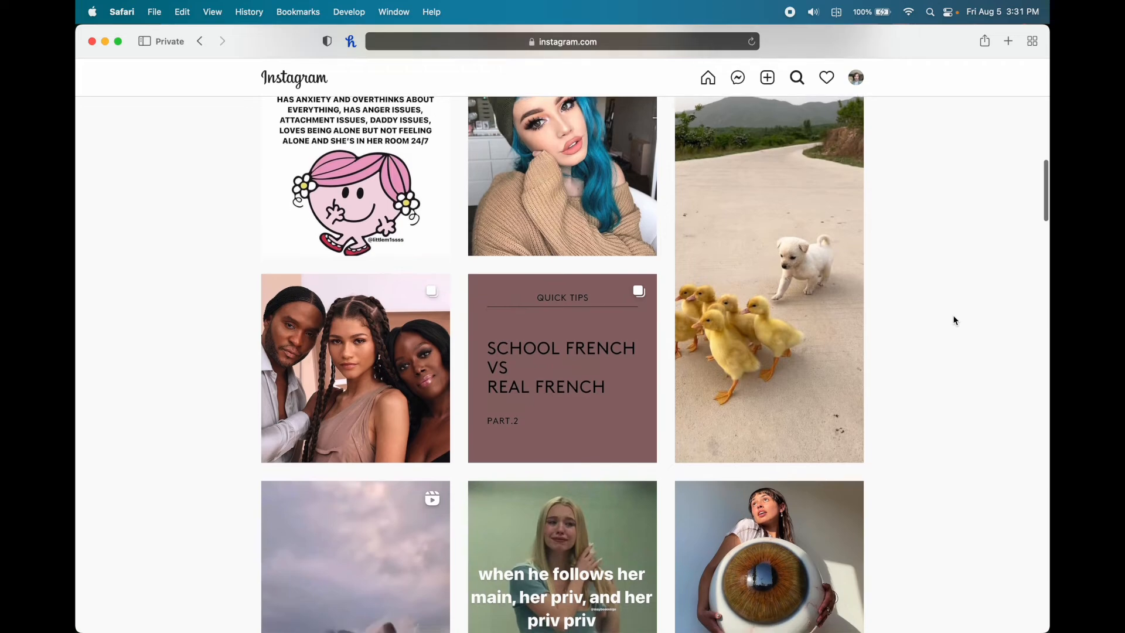
{"action": "scroll", "coordinate": [953, 319], "scroll_direction": "up", "scroll_amount": 15}
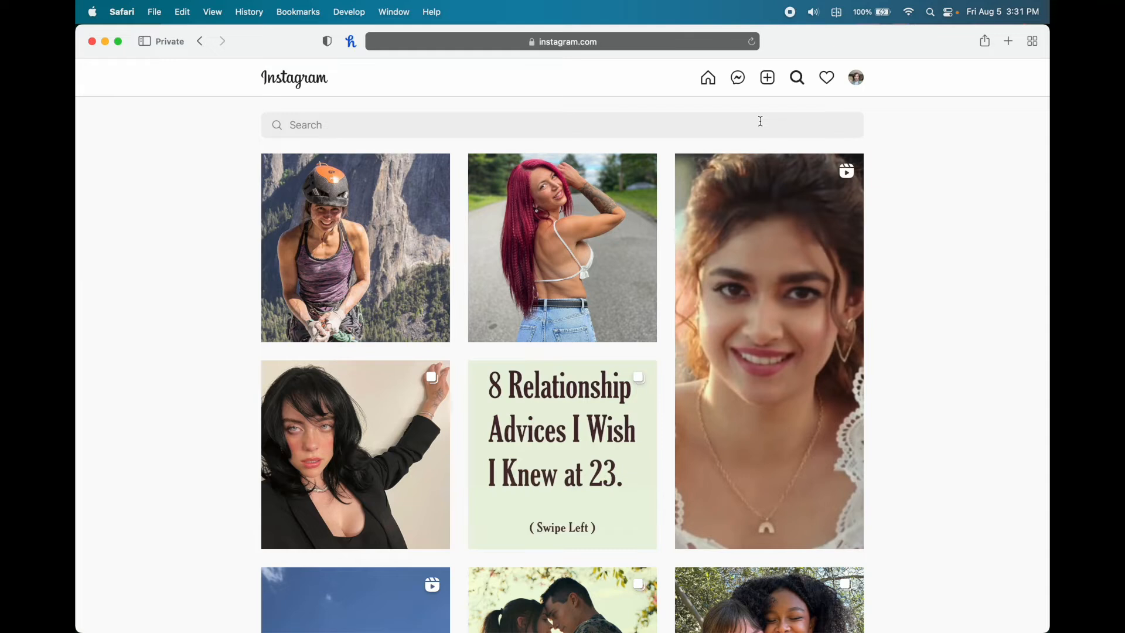
{"action": "left_click", "coordinate": [703, 124]}
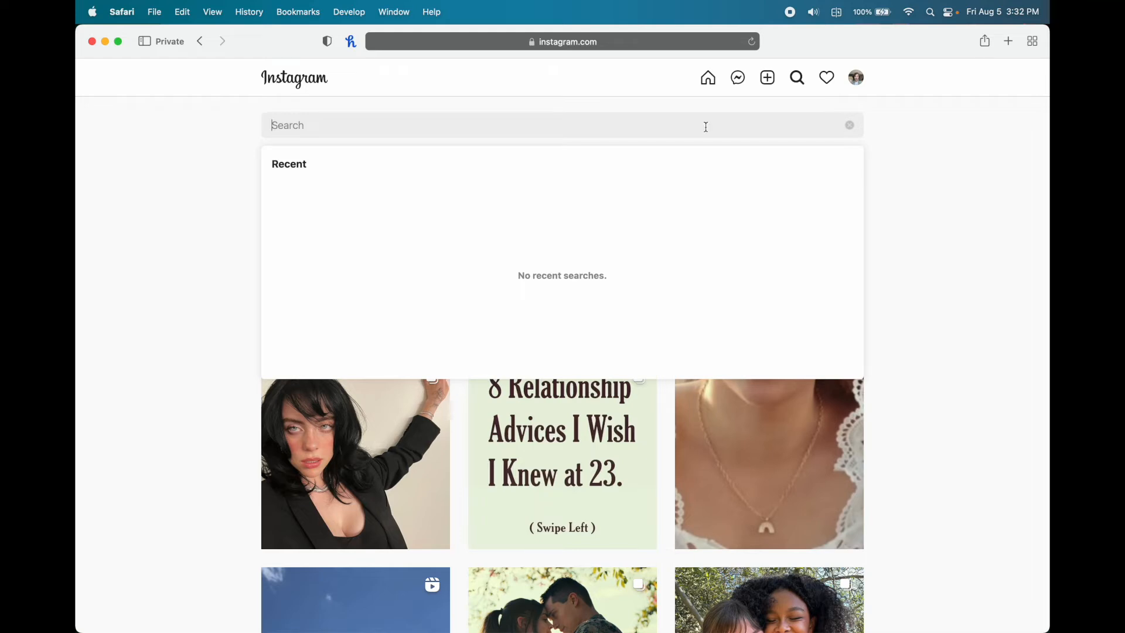
- Search for the #space hashtag and follow it
{"action": "type", "text": "#space"}
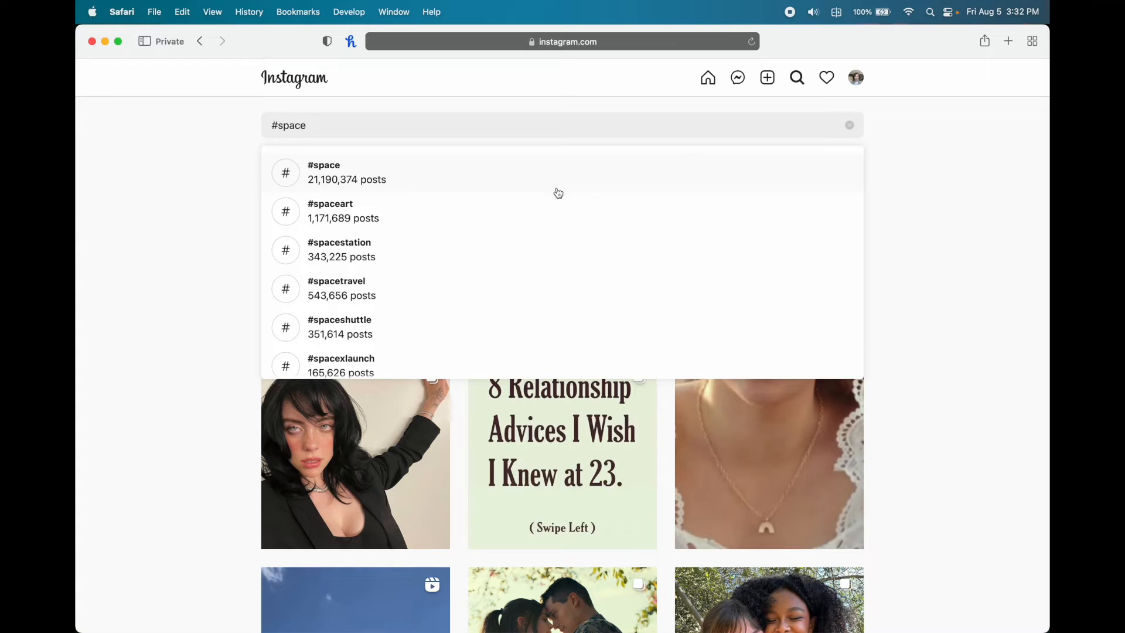
{"action": "left_click", "coordinate": [406, 174]}
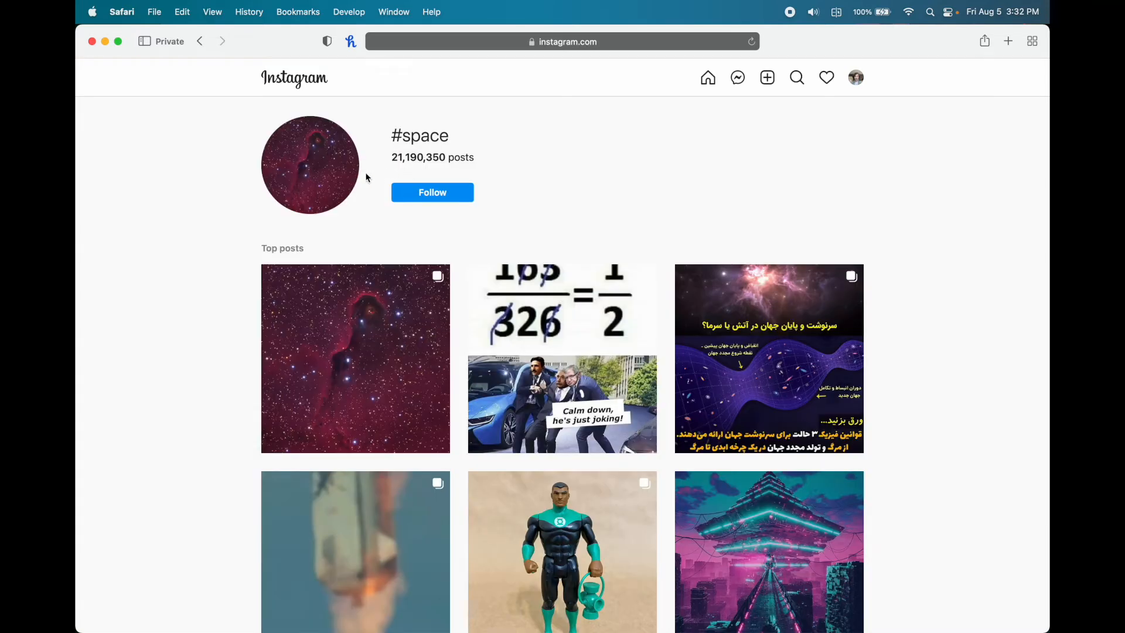
{"action": "left_click", "coordinate": [449, 197]}
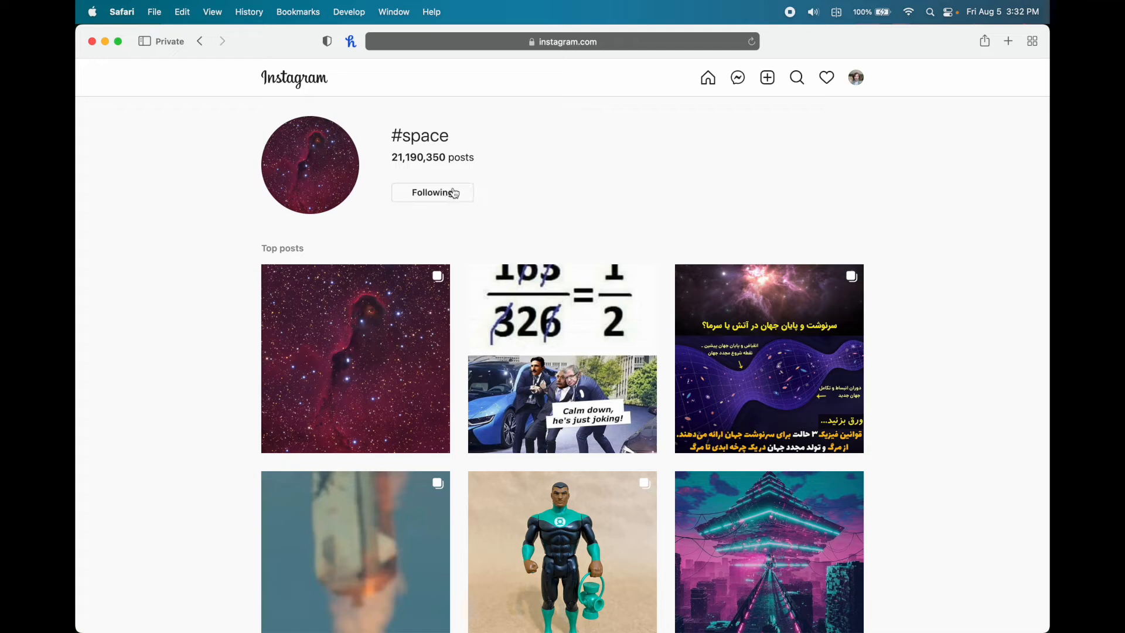
- Search for NASA, open the nasa profile and follow the account
{"action": "left_click", "coordinate": [797, 78]}
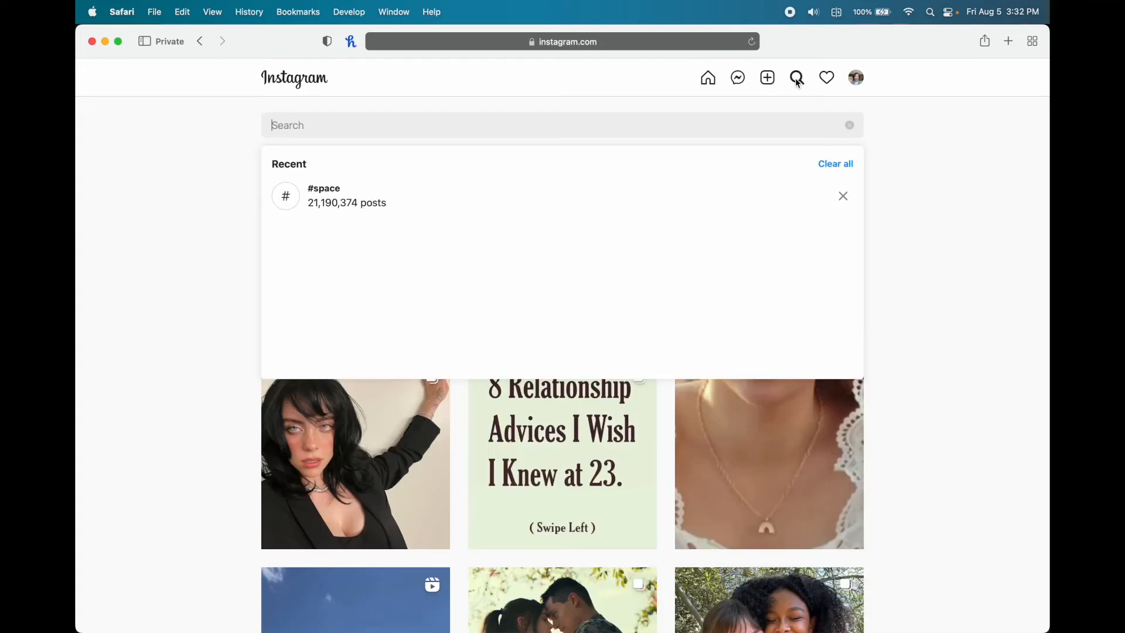
{"action": "type", "text": "NASA"}
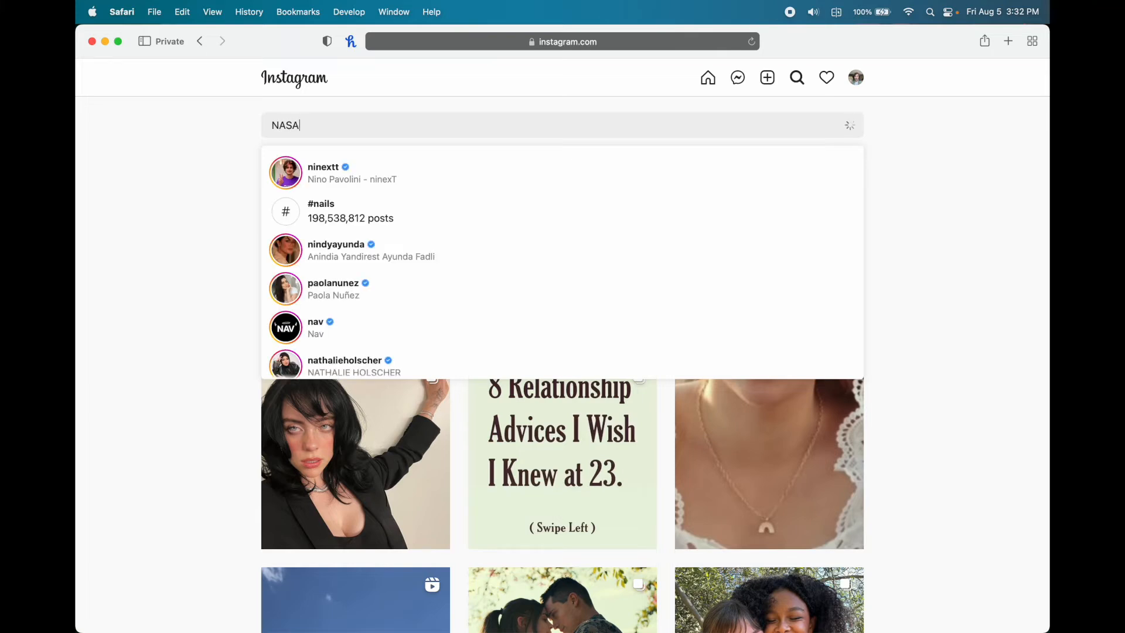
{"action": "left_click", "coordinate": [677, 184]}
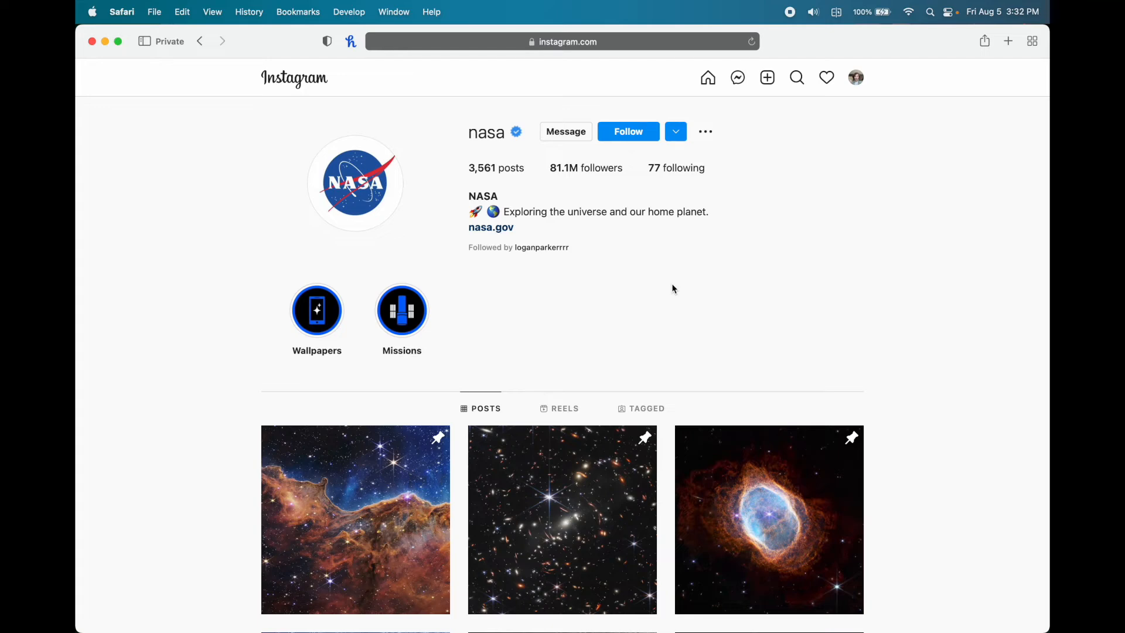
{"action": "scroll", "coordinate": [671, 289], "scroll_direction": "down", "scroll_amount": 10}
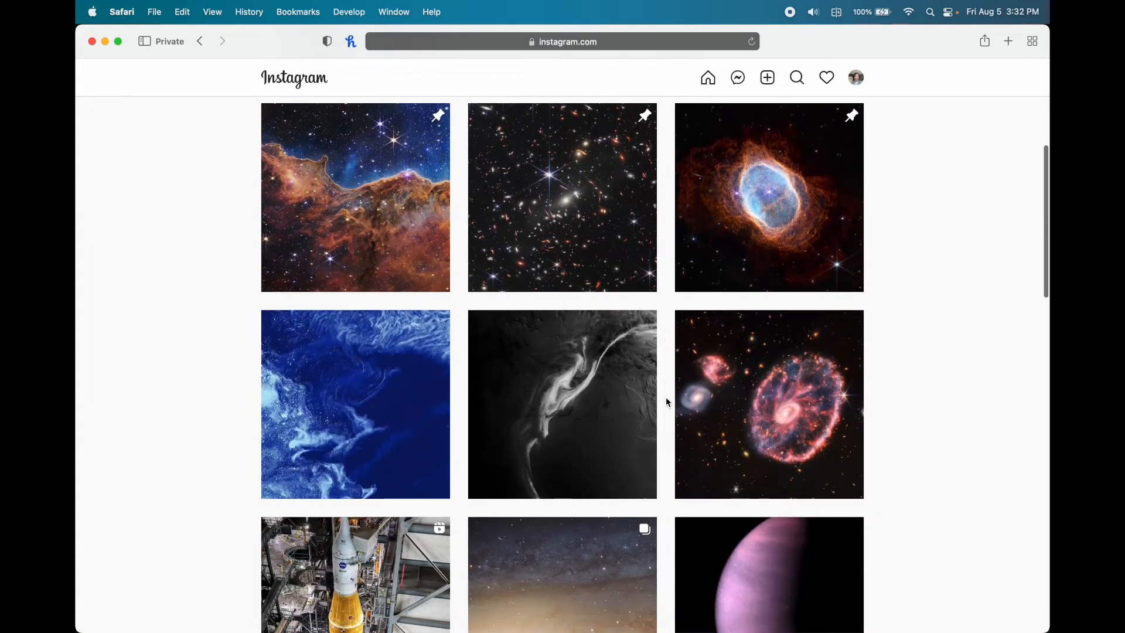
{"action": "scroll", "coordinate": [666, 458], "scroll_direction": "up", "scroll_amount": 5}
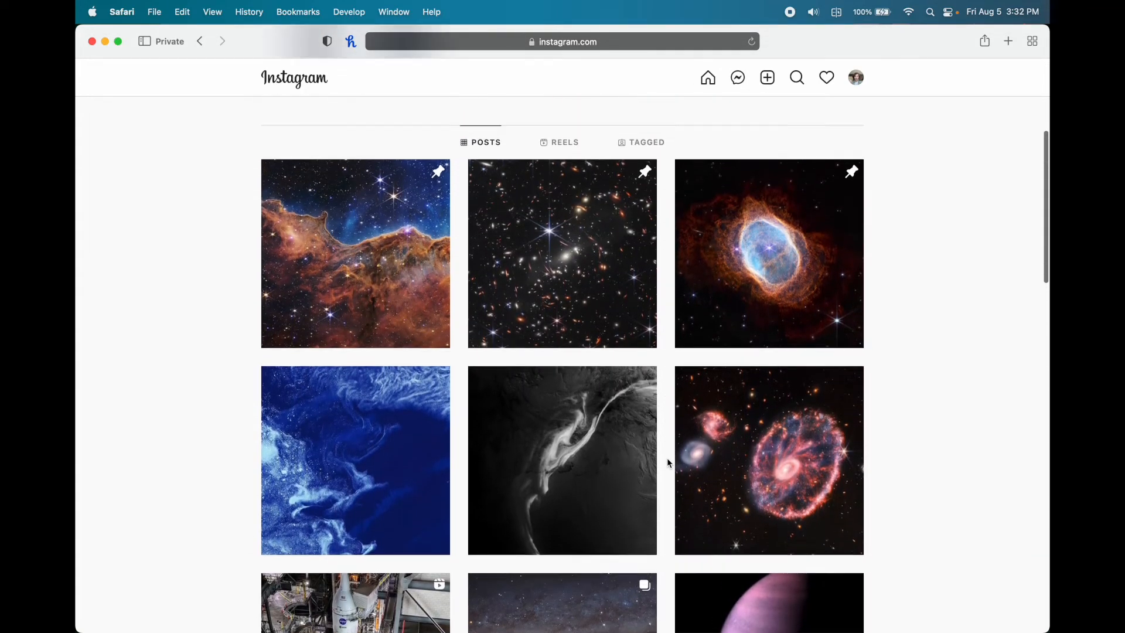
{"action": "scroll", "coordinate": [667, 458], "scroll_direction": "up", "scroll_amount": 8}
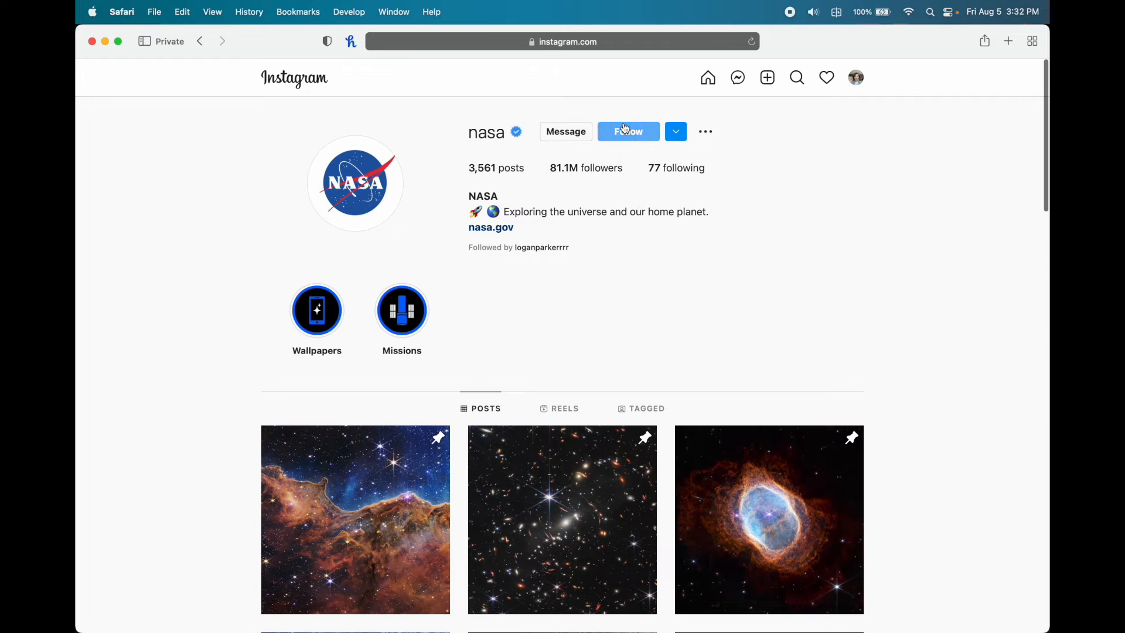
{"action": "left_click", "coordinate": [625, 129]}
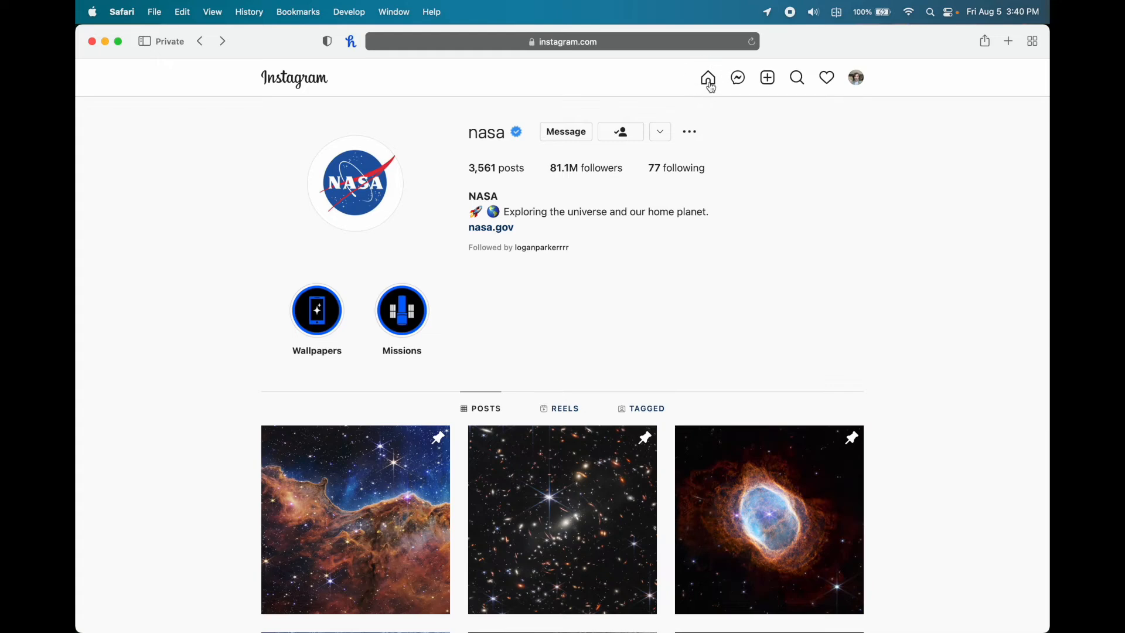
- In the home feed, like and save NASA's galaxies post
{"action": "left_click", "coordinate": [708, 82]}
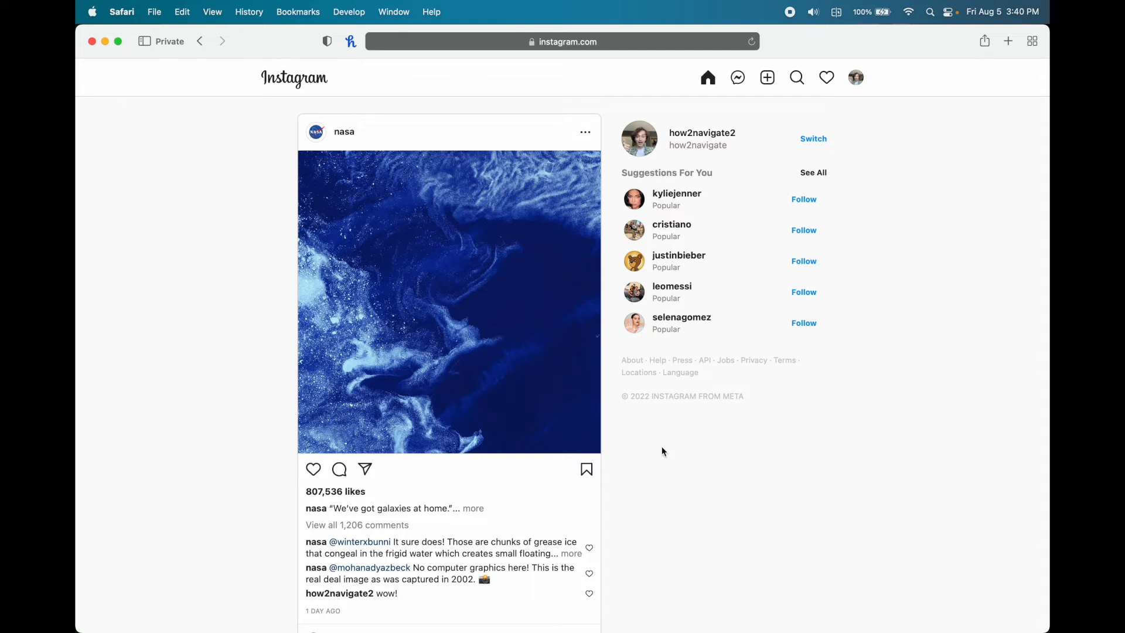
{"action": "scroll", "coordinate": [662, 450], "scroll_direction": "down", "scroll_amount": 5}
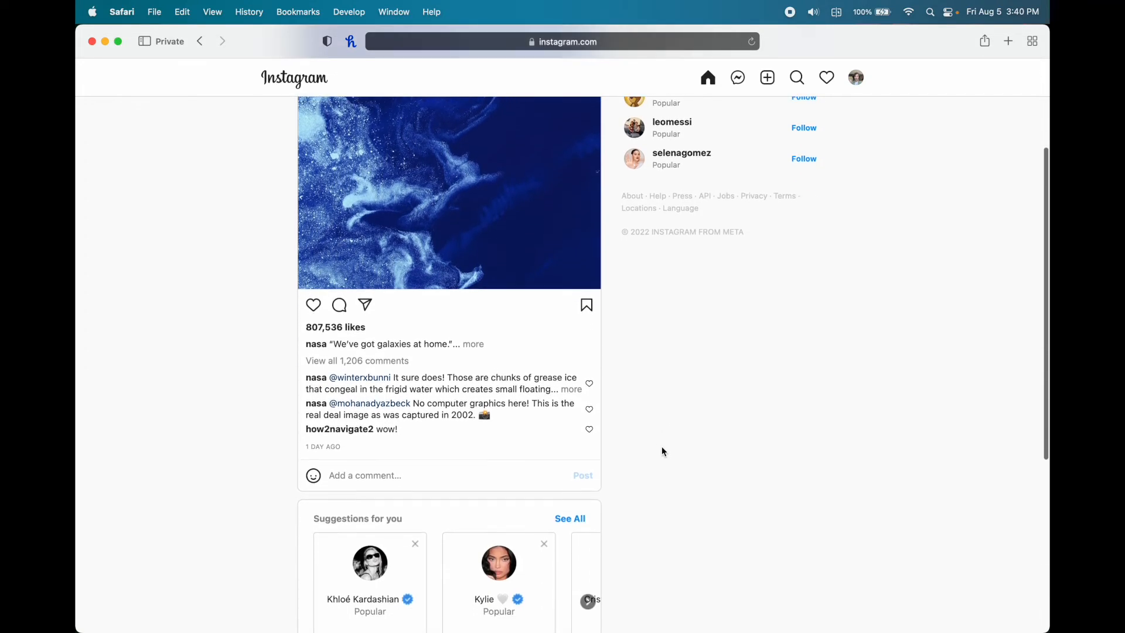
{"action": "scroll", "coordinate": [662, 449], "scroll_direction": "up", "scroll_amount": 5}
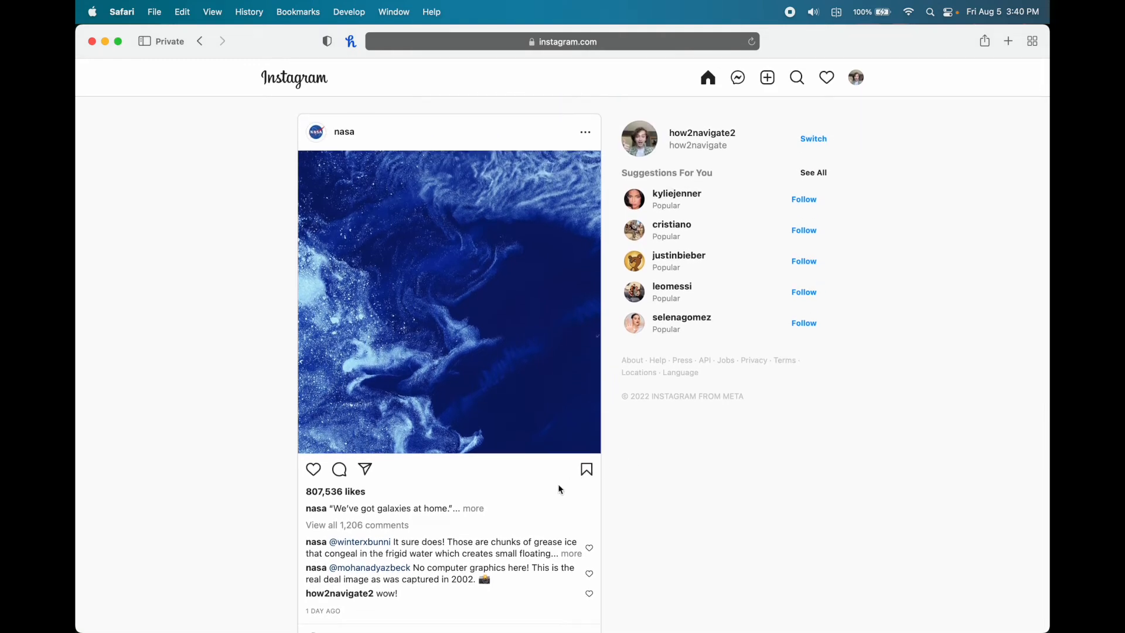
{"action": "left_click", "coordinate": [314, 470]}
{"action": "scroll", "coordinate": [320, 473], "scroll_direction": "down", "scroll_amount": 2}
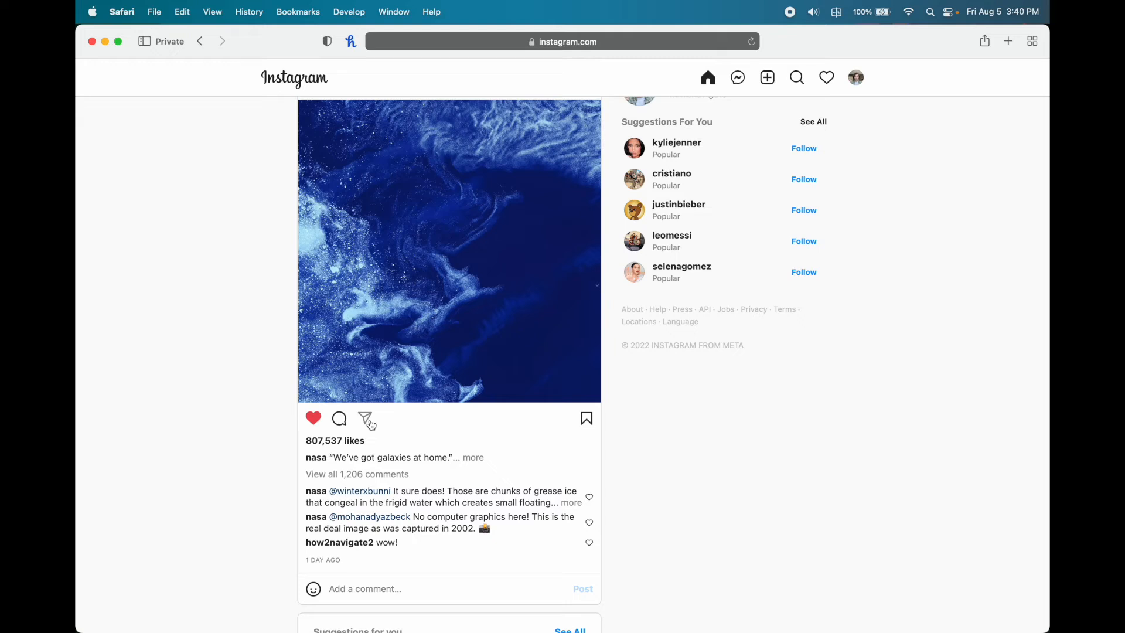
{"action": "left_click", "coordinate": [585, 424]}
- Unfollow NASA from the username's profile preview
{"action": "scroll", "coordinate": [456, 348], "scroll_direction": "up", "scroll_amount": 2}
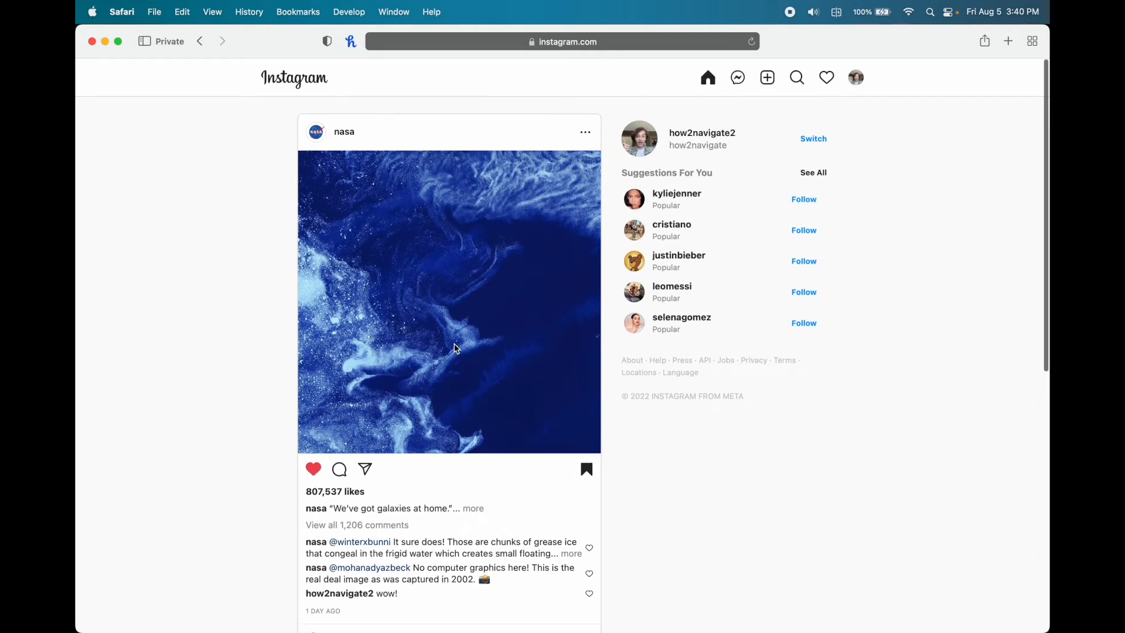
{"action": "mouse_move", "coordinate": [348, 138]}
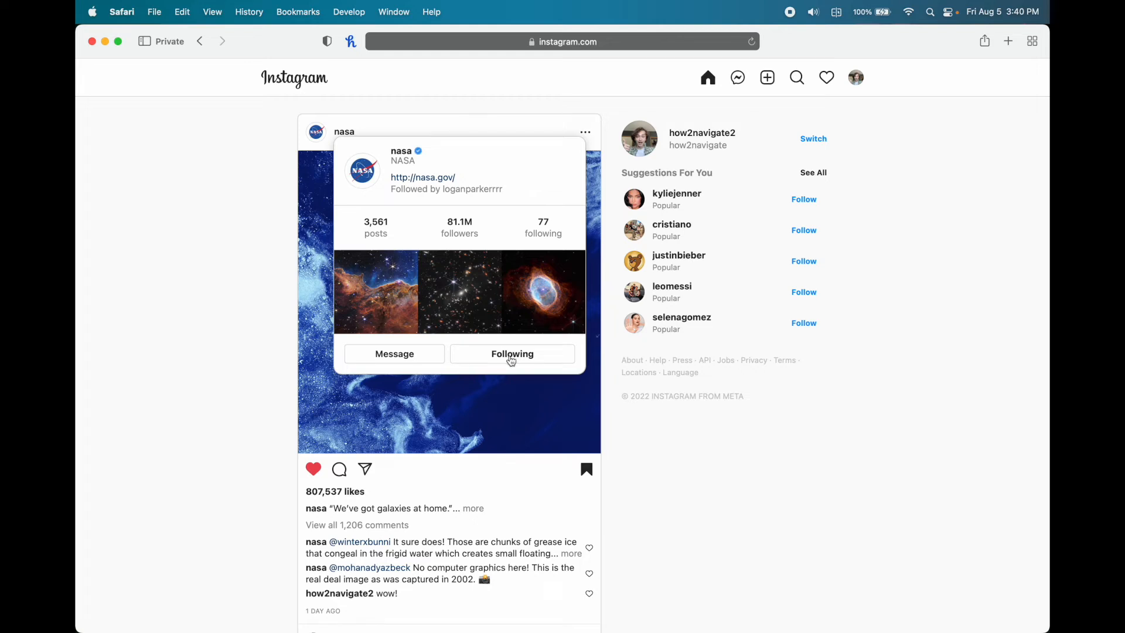
{"action": "left_click", "coordinate": [512, 355]}
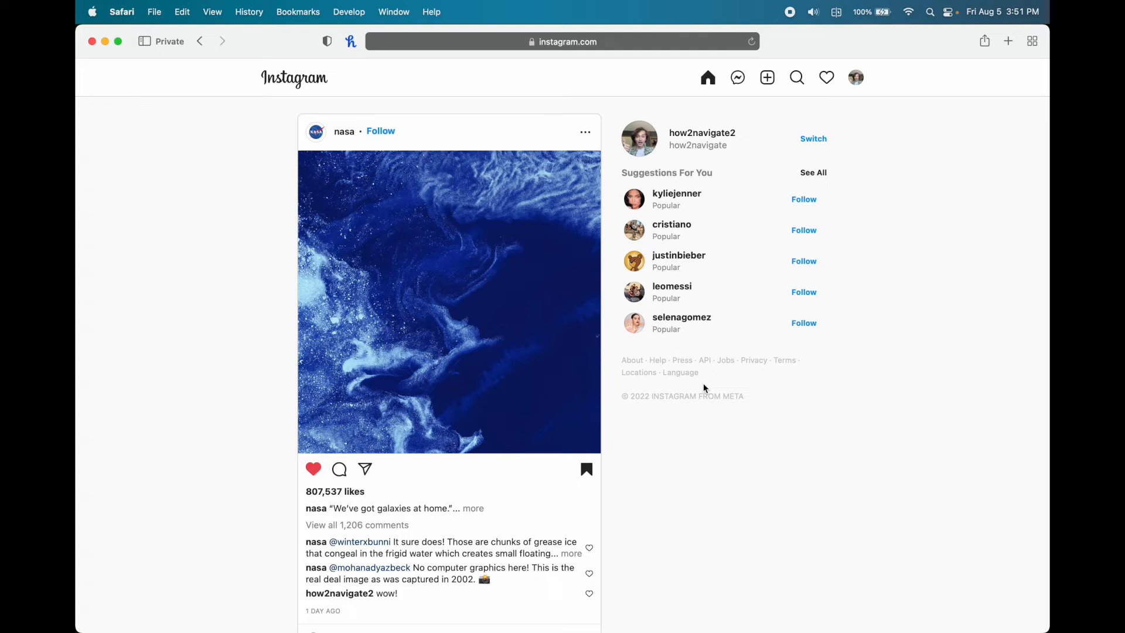
- Start a new post and upload myfirstpost.jpeg from the computer
{"action": "left_click", "coordinate": [768, 82]}
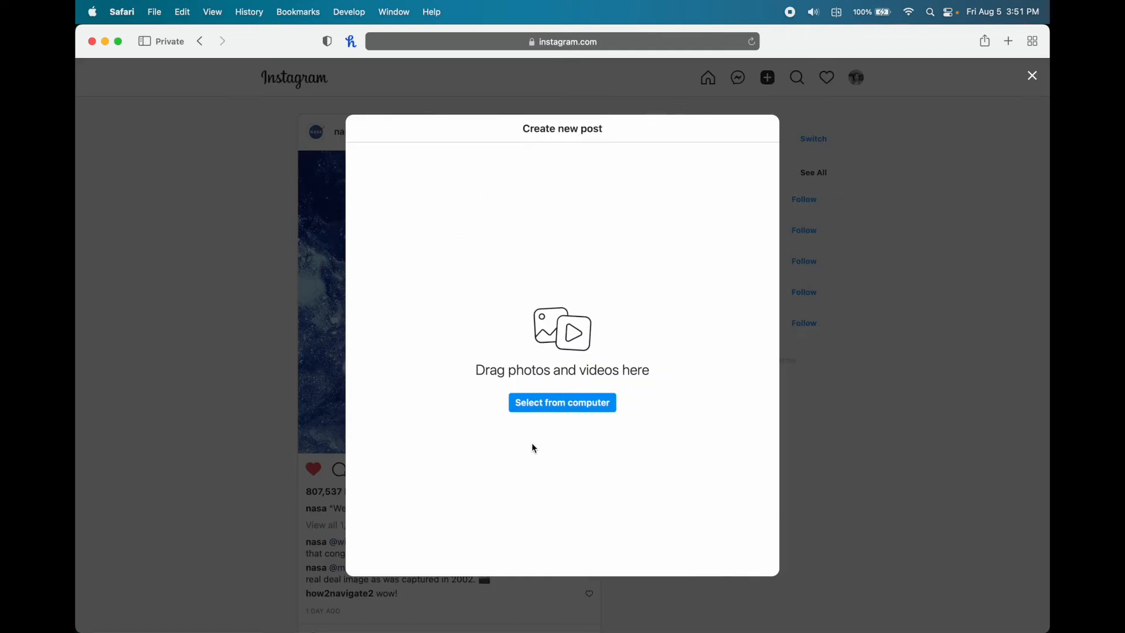
{"action": "left_click", "coordinate": [573, 411]}
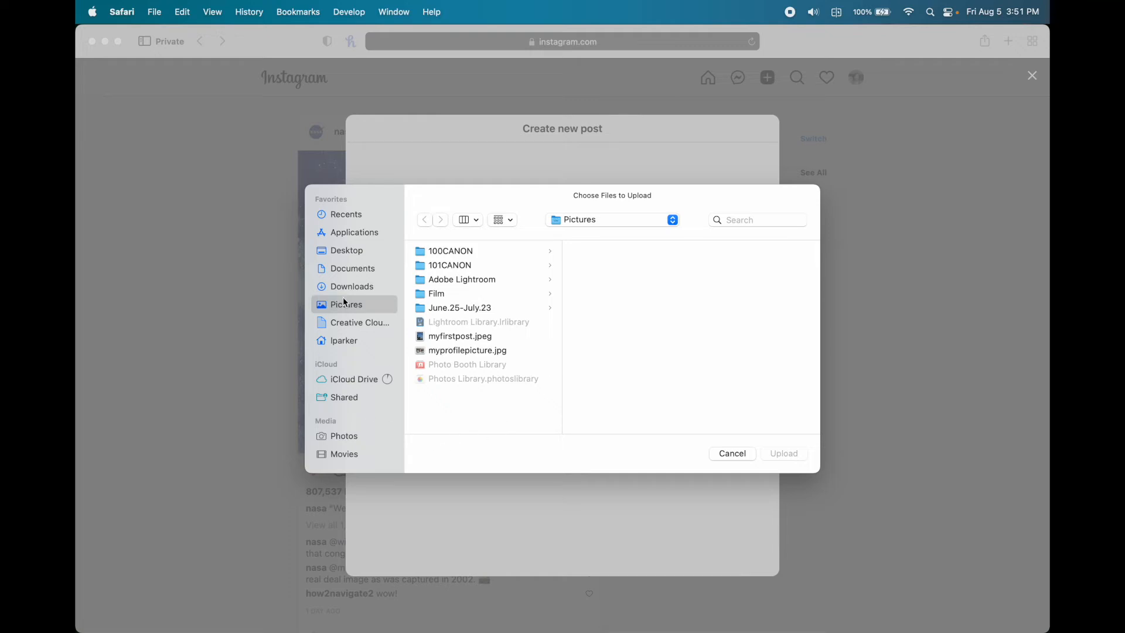
{"action": "left_click", "coordinate": [481, 337]}
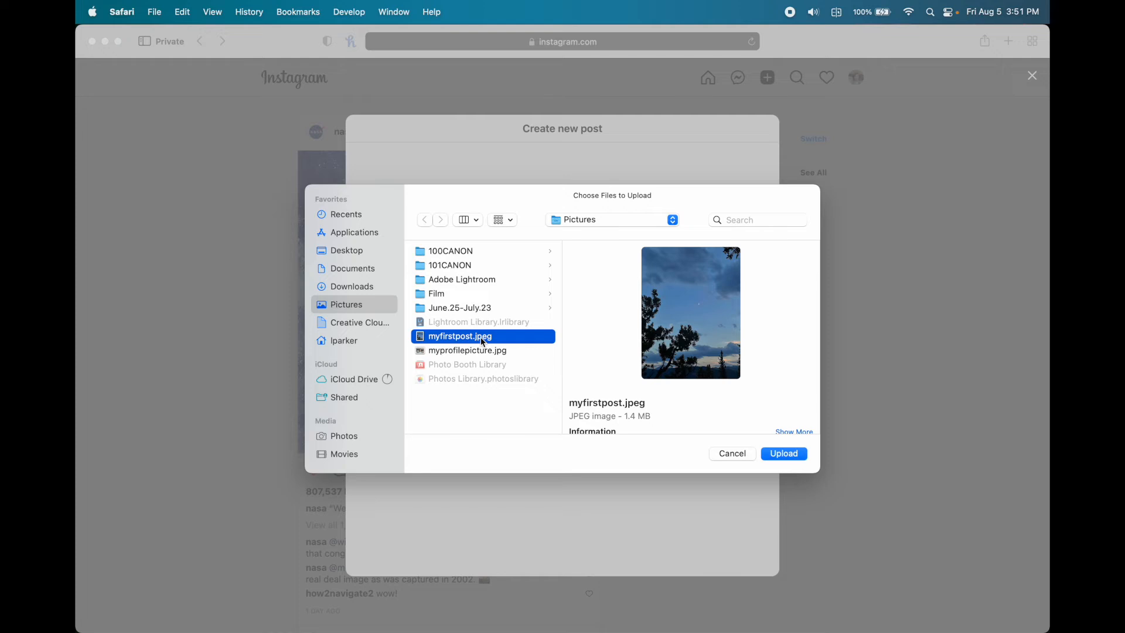
{"action": "left_click", "coordinate": [799, 454]}
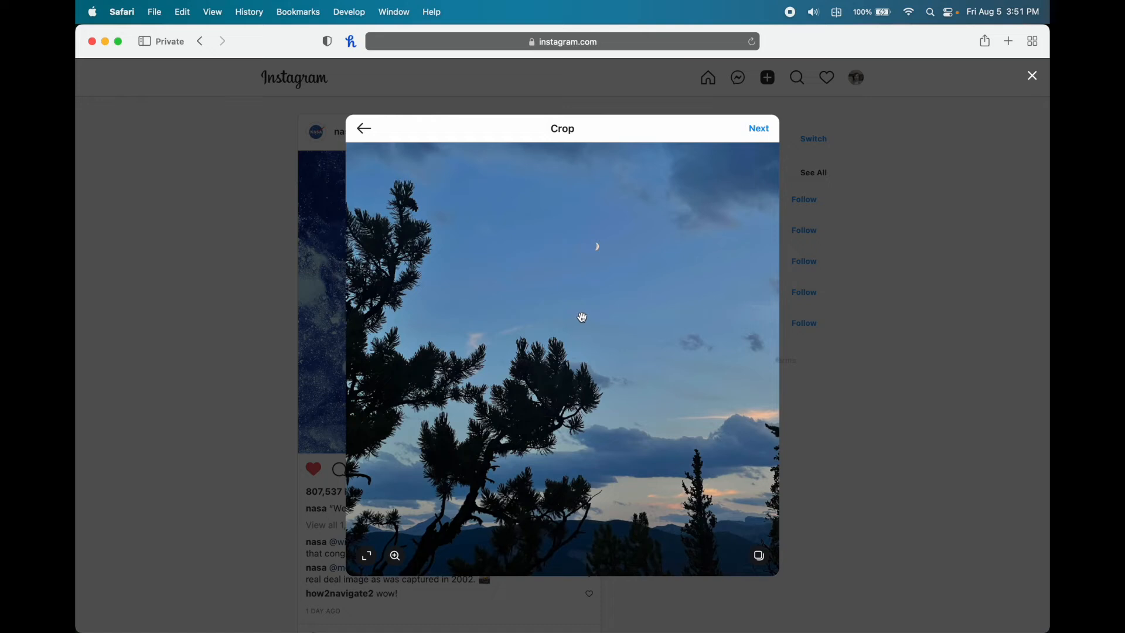
- Reposition the photo within the crop frame and zoom in slightly
{"action": "left_click_drag", "start_coordinate": [517, 321], "coordinate": [494, 360]}
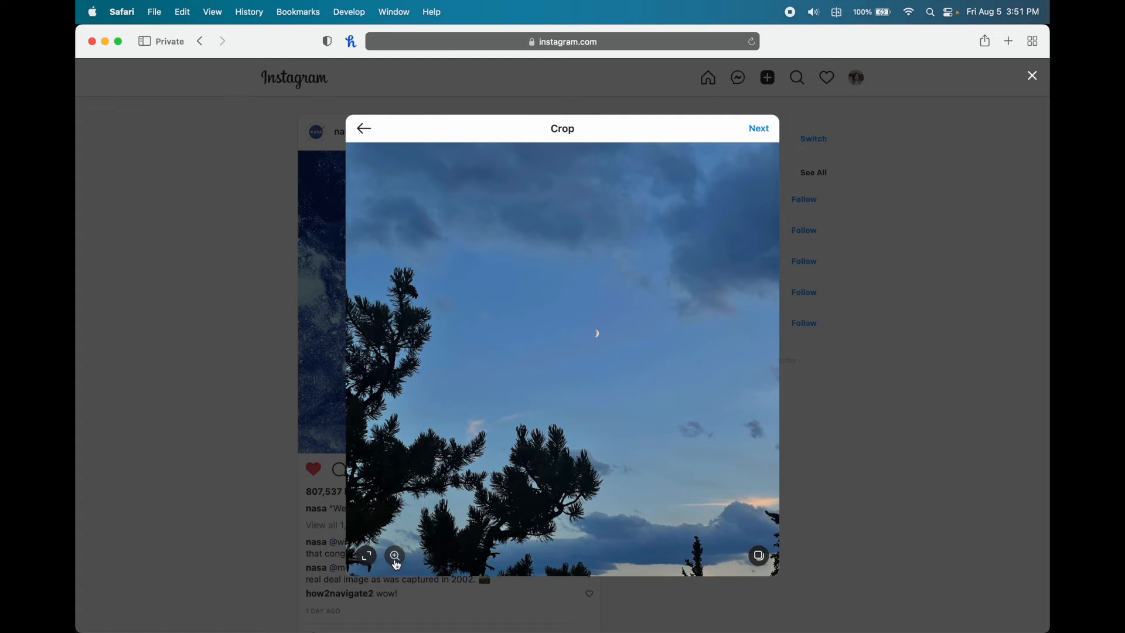
{"action": "left_click", "coordinate": [396, 565]}
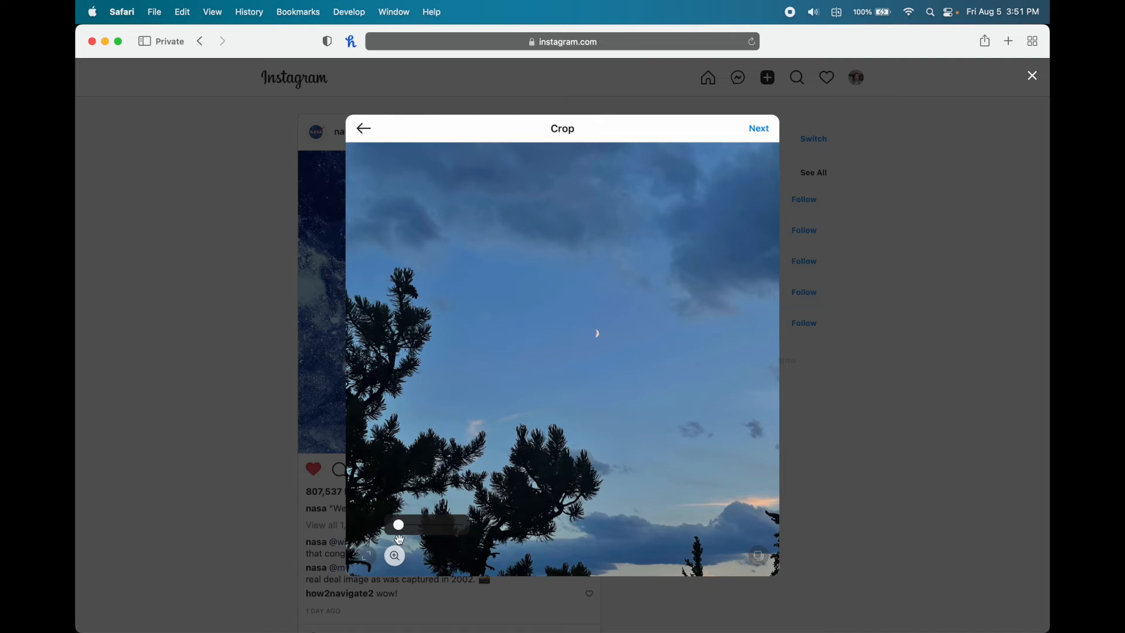
{"action": "mouse_move", "coordinate": [394, 526]}
{"action": "left_mouse_down"}
{"action": "mouse_move", "coordinate": [433, 531]}
{"action": "mouse_move", "coordinate": [400, 530]}
{"action": "left_mouse_up"}
{"action": "left_click", "coordinate": [397, 561]}
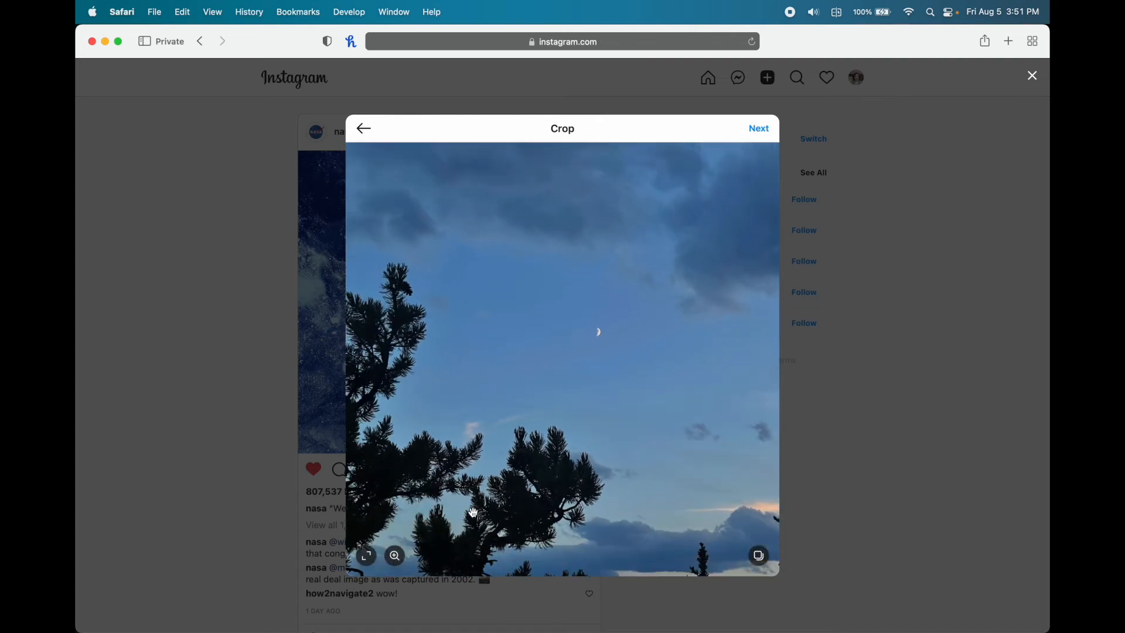
- Set the crop to Original portrait proportions, adjust the photo's position, and continue to editing
{"action": "left_click", "coordinate": [368, 561]}
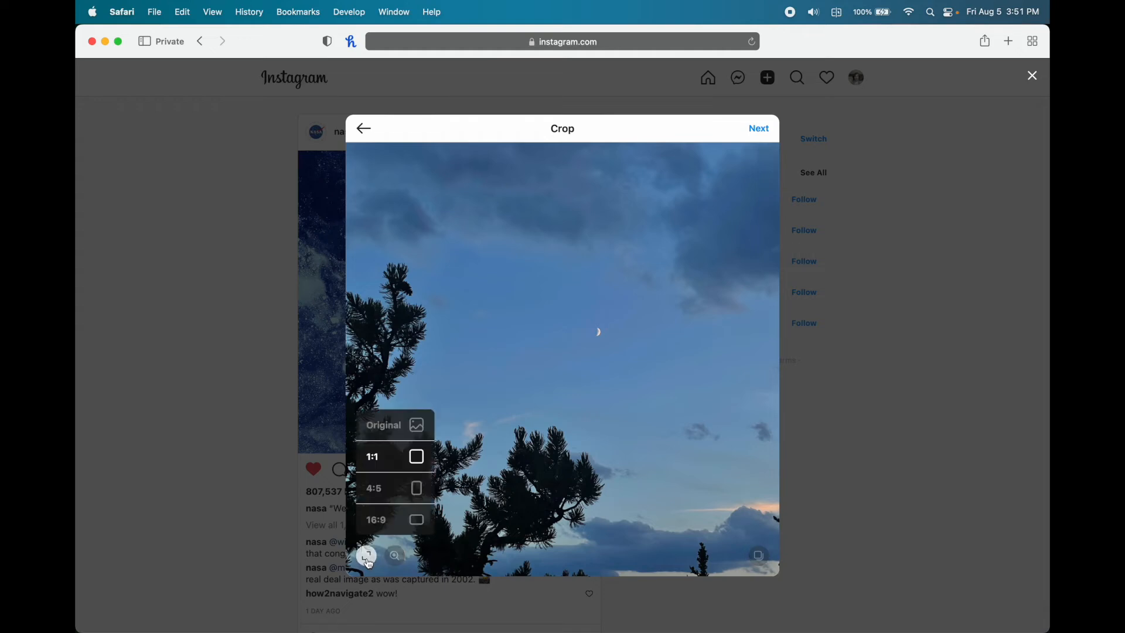
{"action": "left_click", "coordinate": [415, 428]}
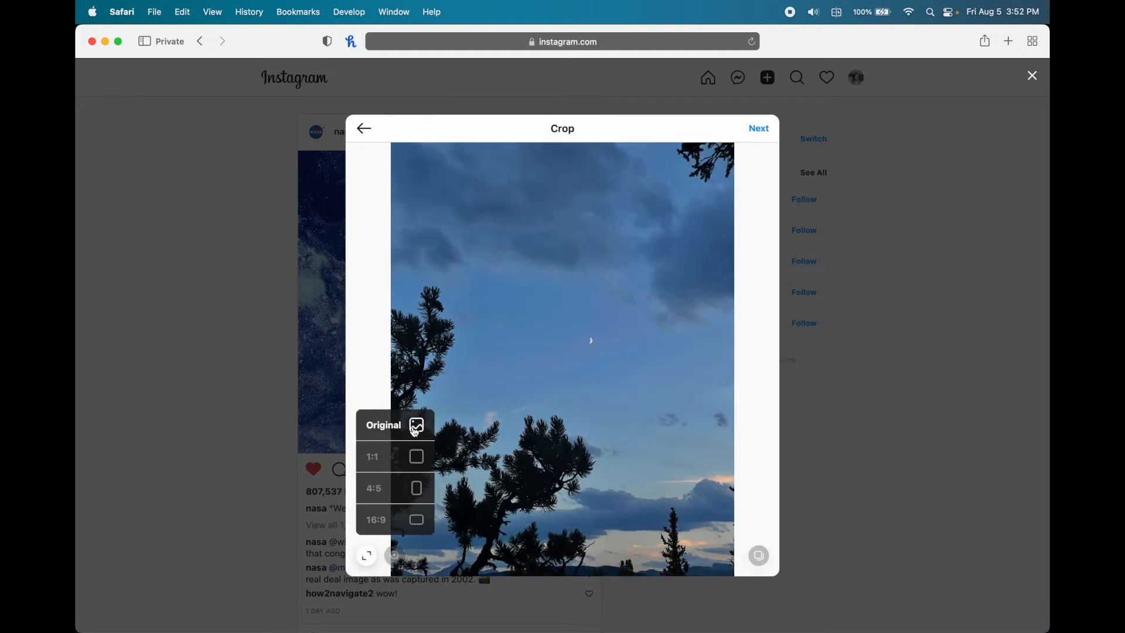
{"action": "left_click", "coordinate": [622, 389]}
{"action": "left_click_drag", "start_coordinate": [615, 447], "coordinate": [615, 422]}
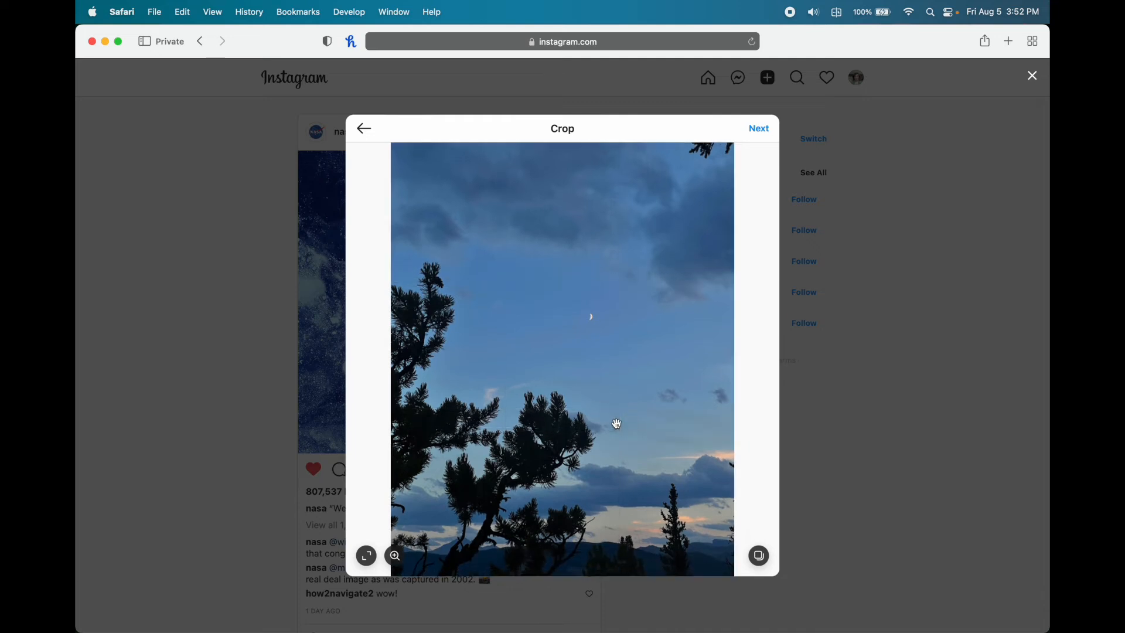
{"action": "left_click_drag", "start_coordinate": [590, 369], "coordinate": [593, 392]}
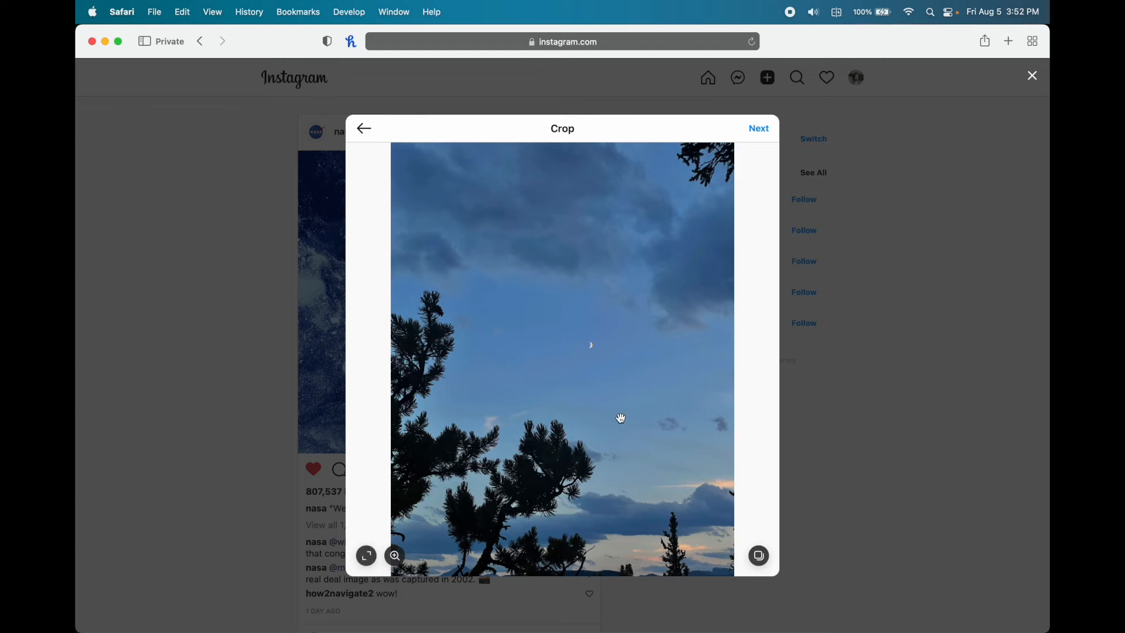
{"action": "left_click_drag", "start_coordinate": [615, 495], "coordinate": [618, 402]}
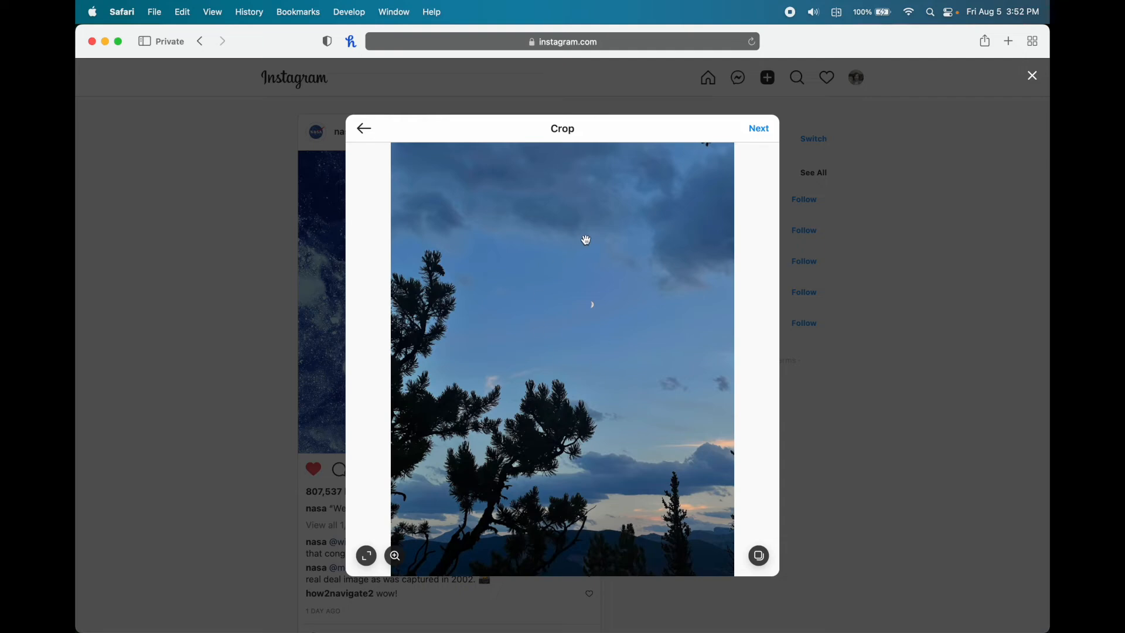
{"action": "left_click", "coordinate": [764, 129]}
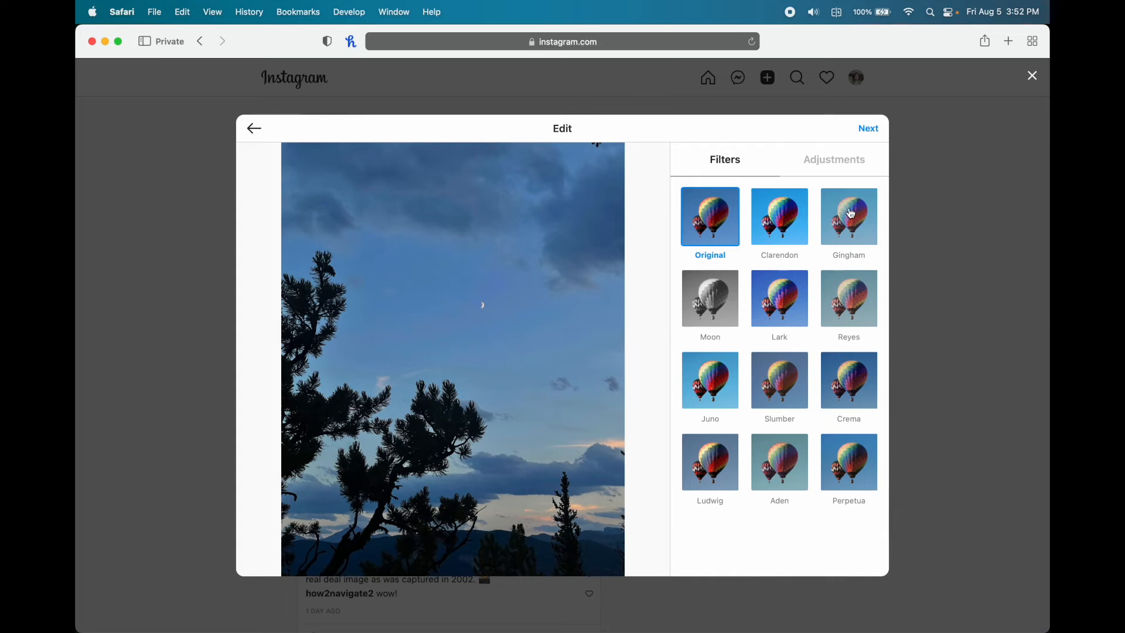
- Try Clarendon and another filter, revert to Original, view Adjustments, then proceed to captioning
{"action": "left_click", "coordinate": [773, 241]}
{"action": "left_click", "coordinate": [777, 419]}
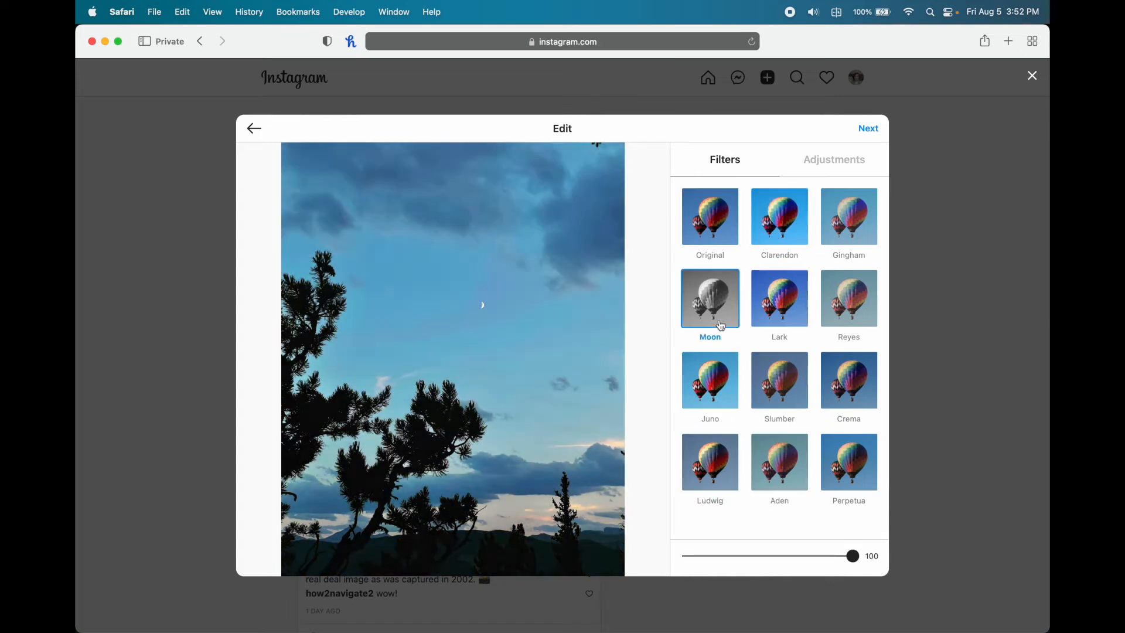
{"action": "left_click", "coordinate": [711, 232]}
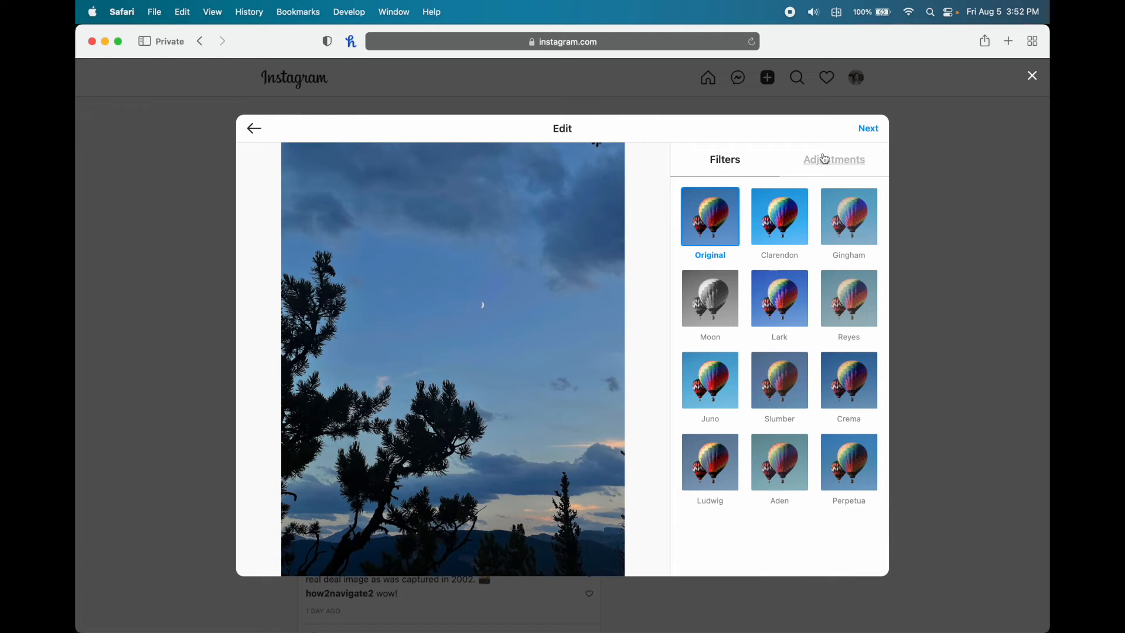
{"action": "left_click", "coordinate": [816, 172]}
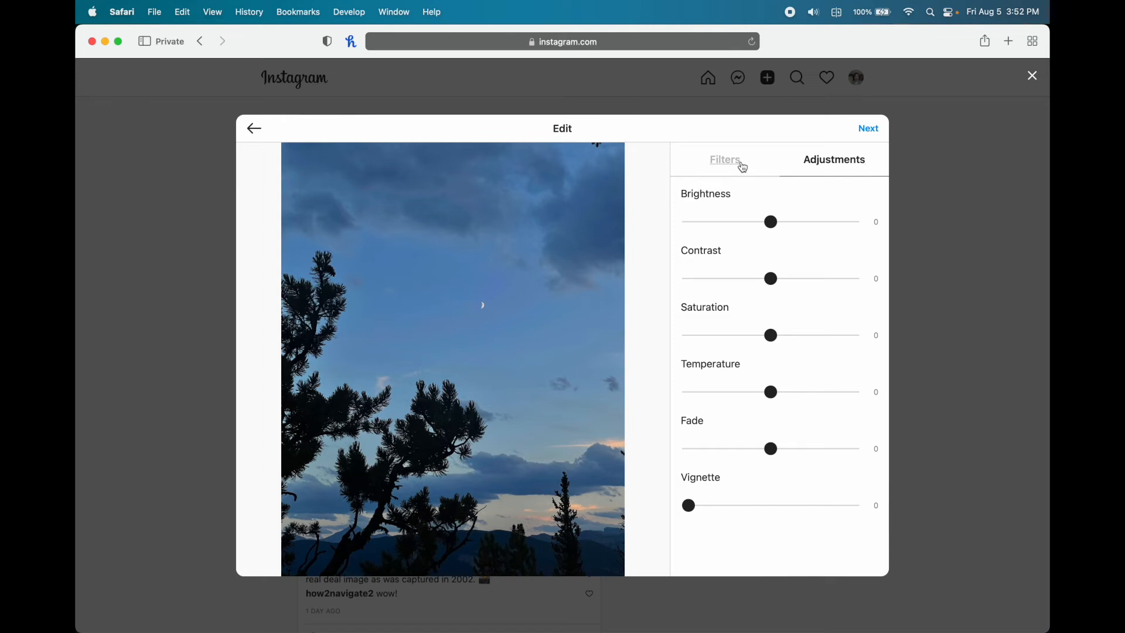
{"action": "left_click", "coordinate": [867, 128]}
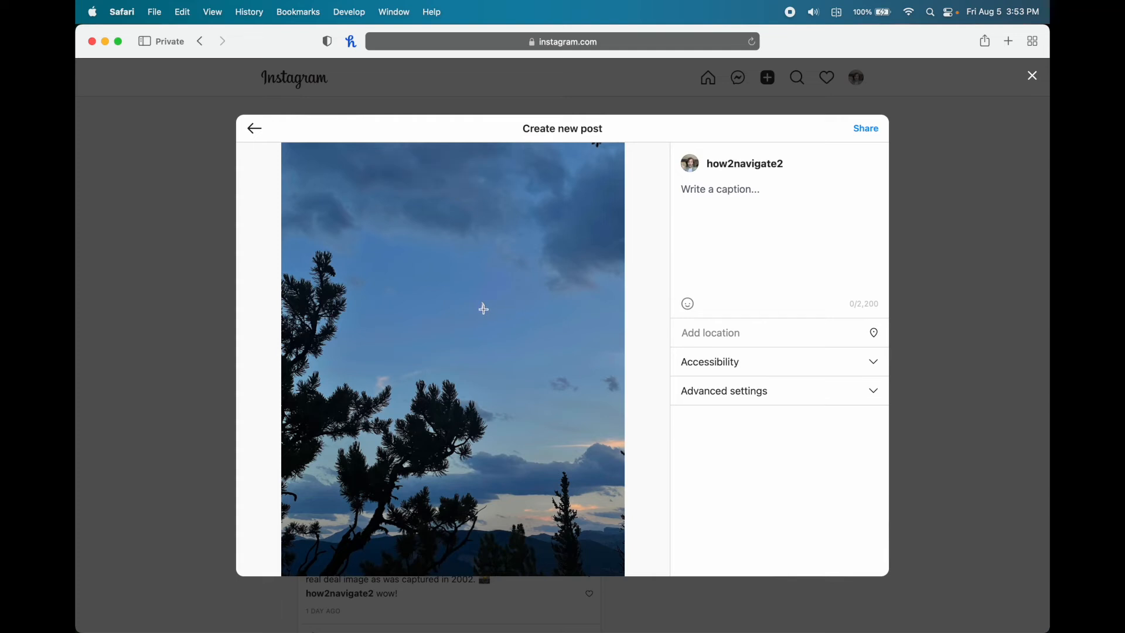
- Share the twilight pine photo with the caption 'My first post!' and dismiss the confirmation
{"action": "left_click", "coordinate": [482, 305]}
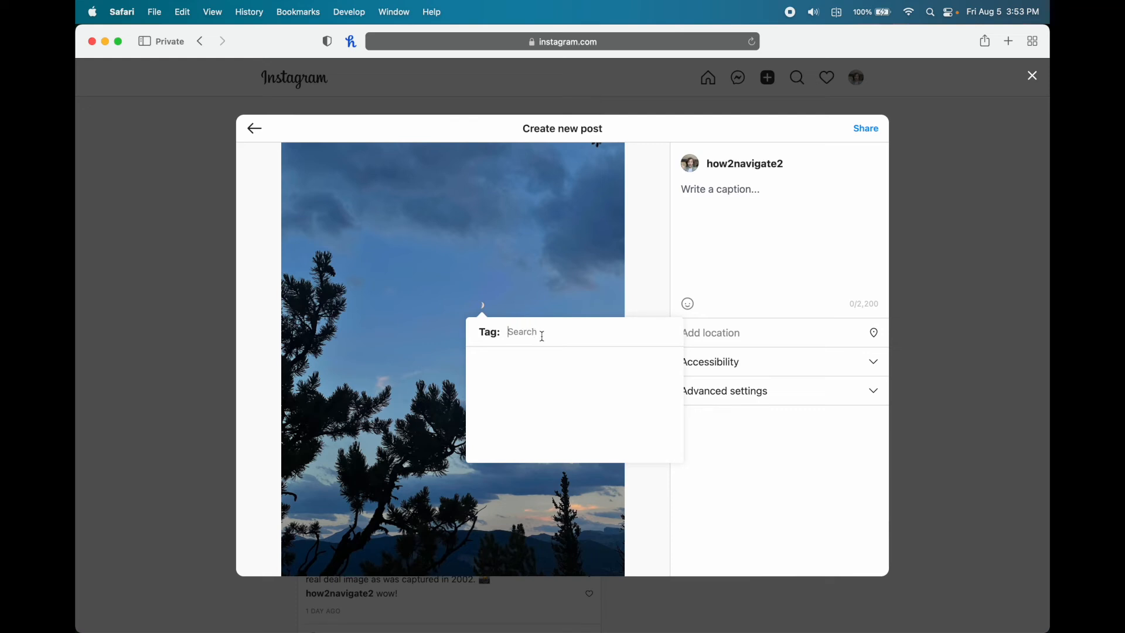
{"action": "left_click", "coordinate": [720, 197]}
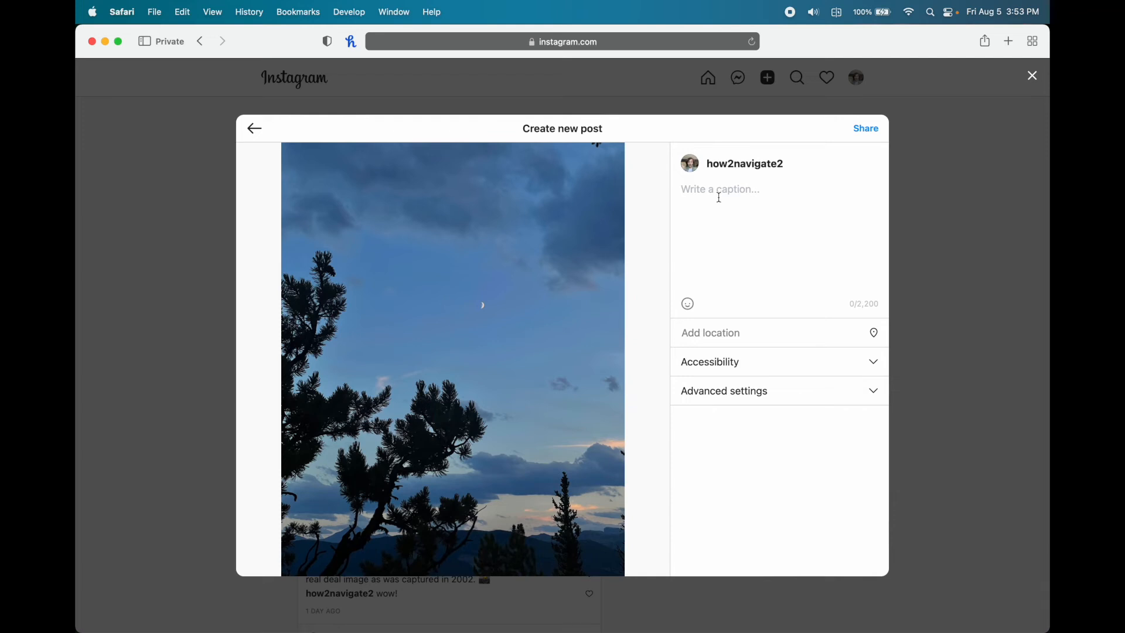
{"action": "type", "text": "My first post!"}
{"action": "left_click", "coordinate": [864, 129]}
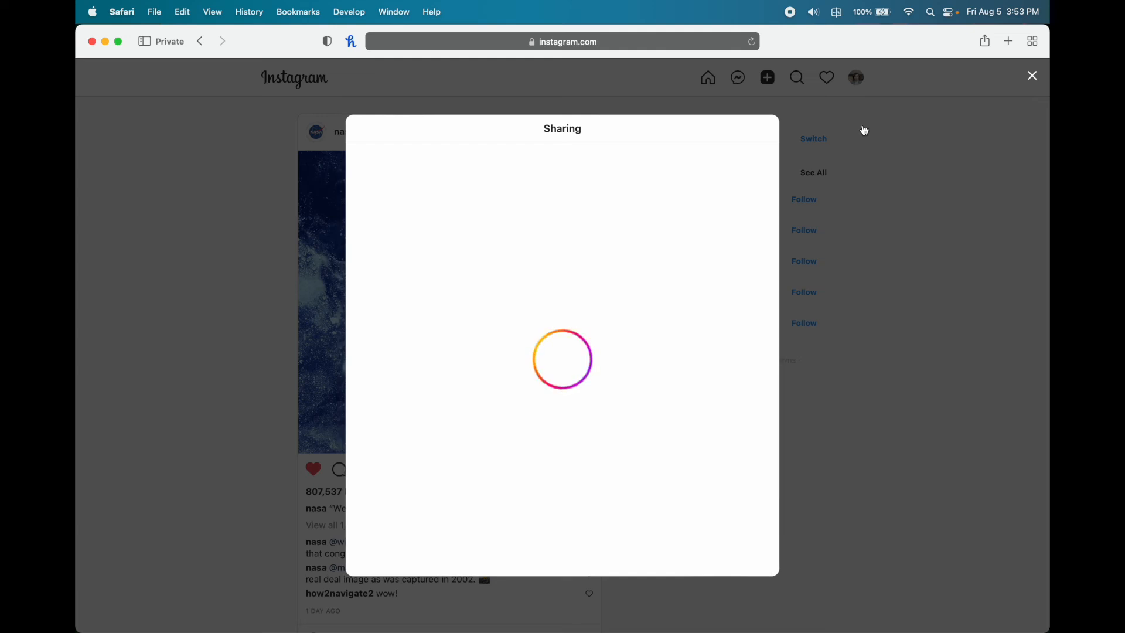
{"action": "left_click", "coordinate": [944, 113]}
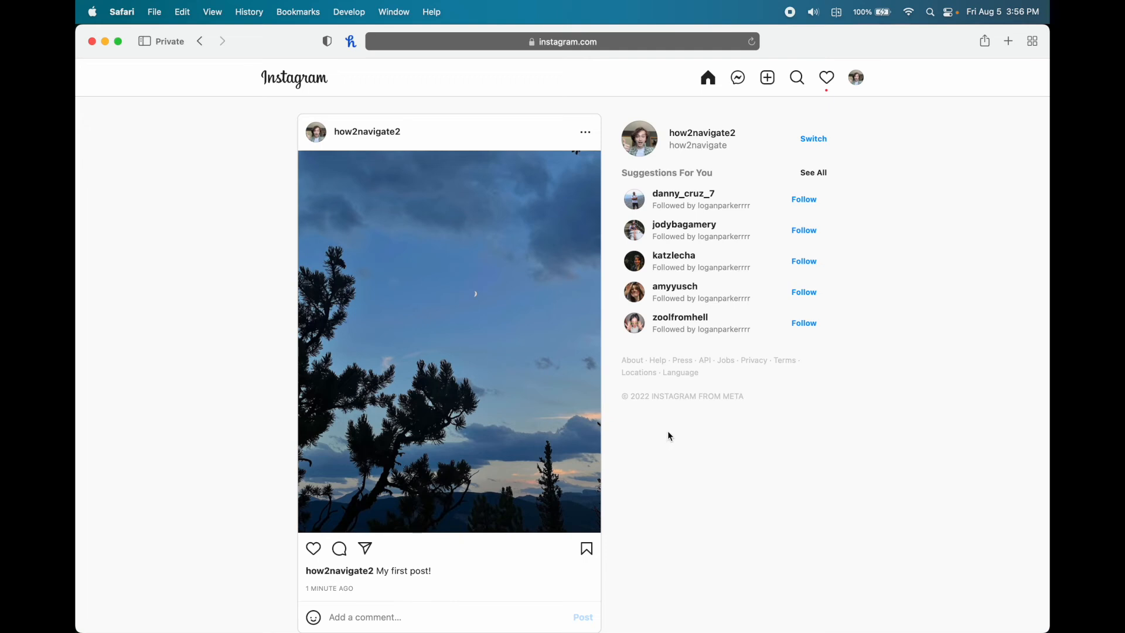
- Confirm the pending follow request, then reopen notifications to see the new like and 'Wow!' comment
{"action": "left_click", "coordinate": [832, 82]}
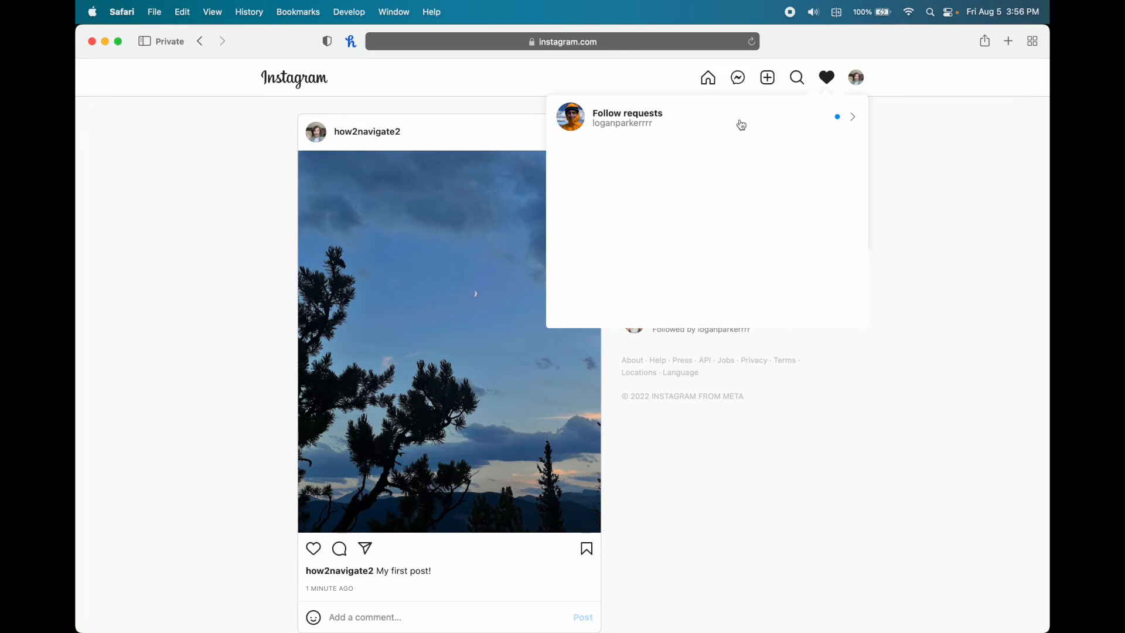
{"action": "left_click", "coordinate": [741, 126]}
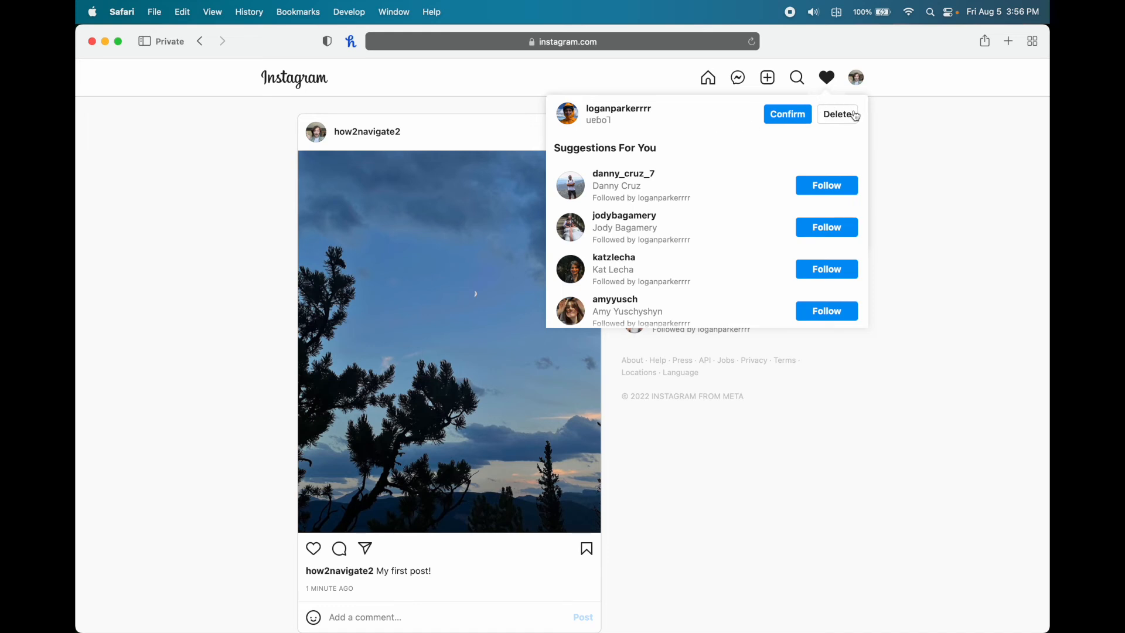
{"action": "left_click", "coordinate": [789, 119]}
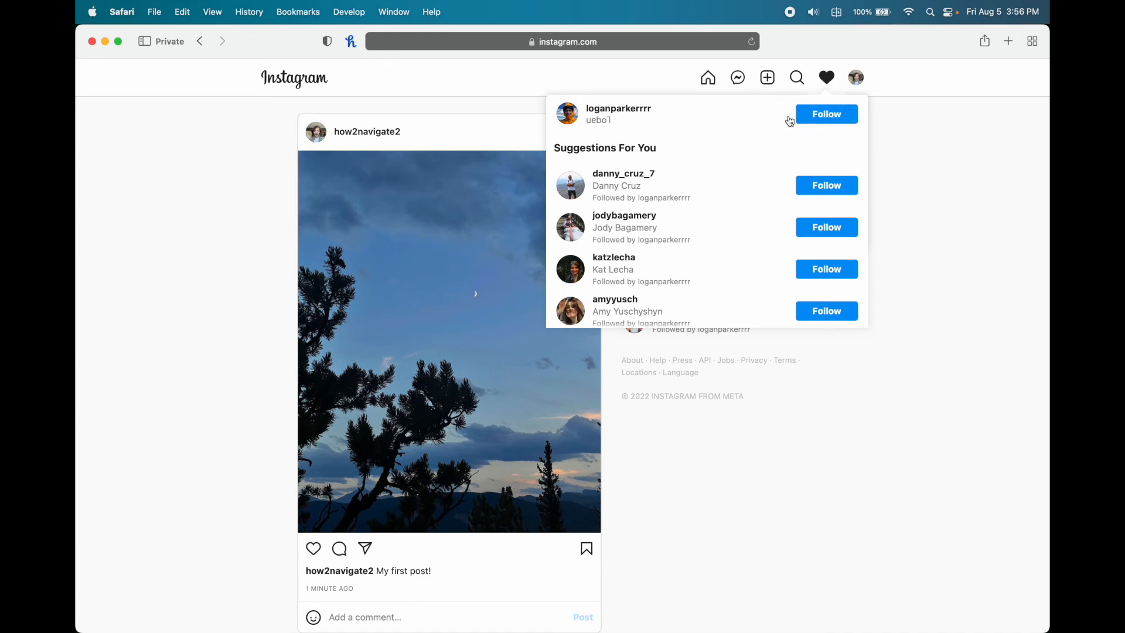
{"action": "left_click", "coordinate": [826, 79]}
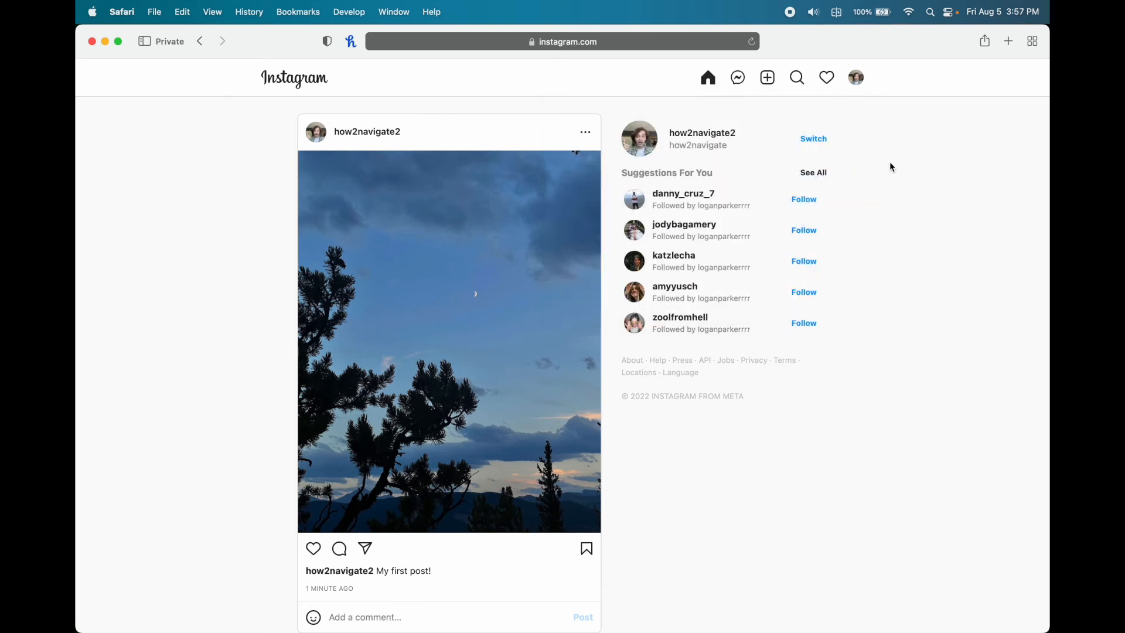
{"action": "left_click", "coordinate": [830, 86]}
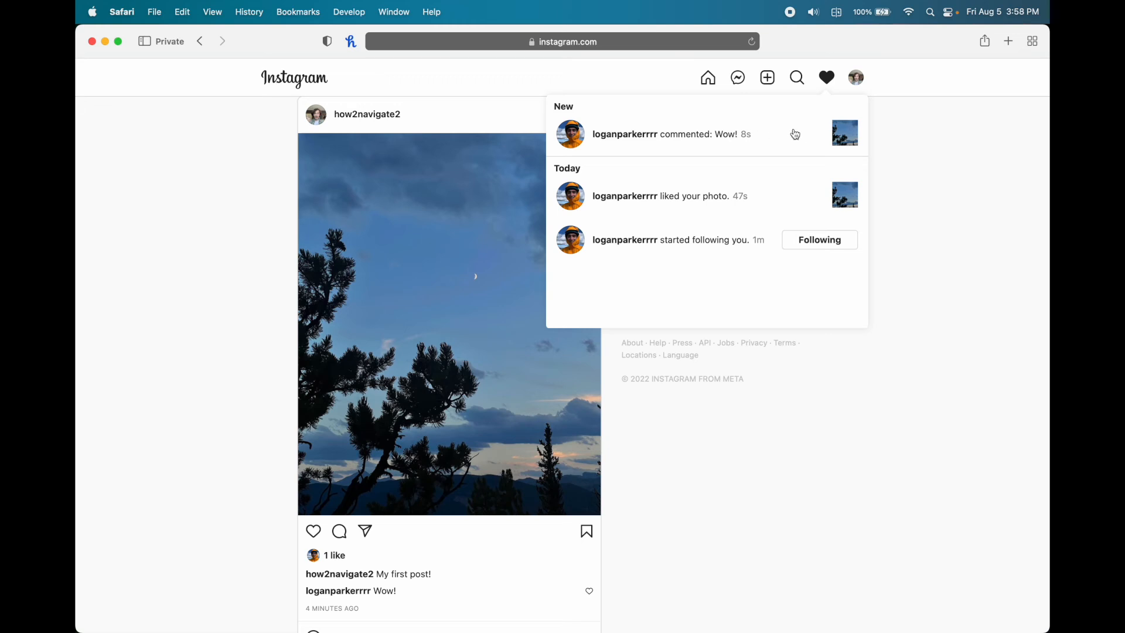
- From the comment notification, reply 'thank you!' under the friend's 'Wow!' comment
{"action": "left_click", "coordinate": [732, 134]}
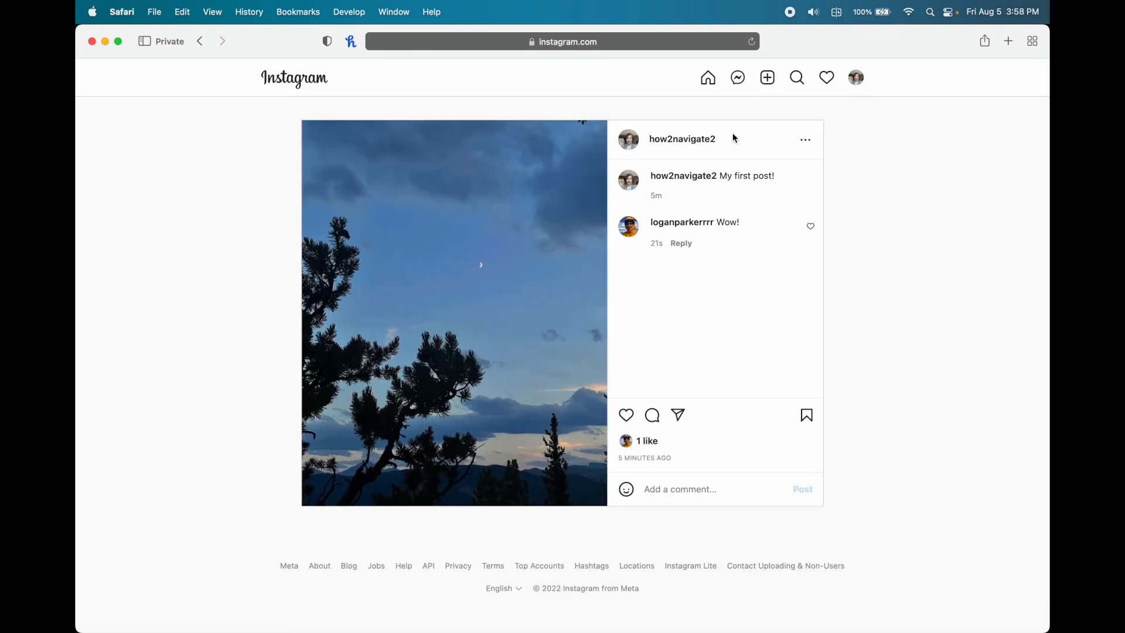
{"action": "left_click", "coordinate": [687, 250]}
{"action": "type", "text": "thank you!"}
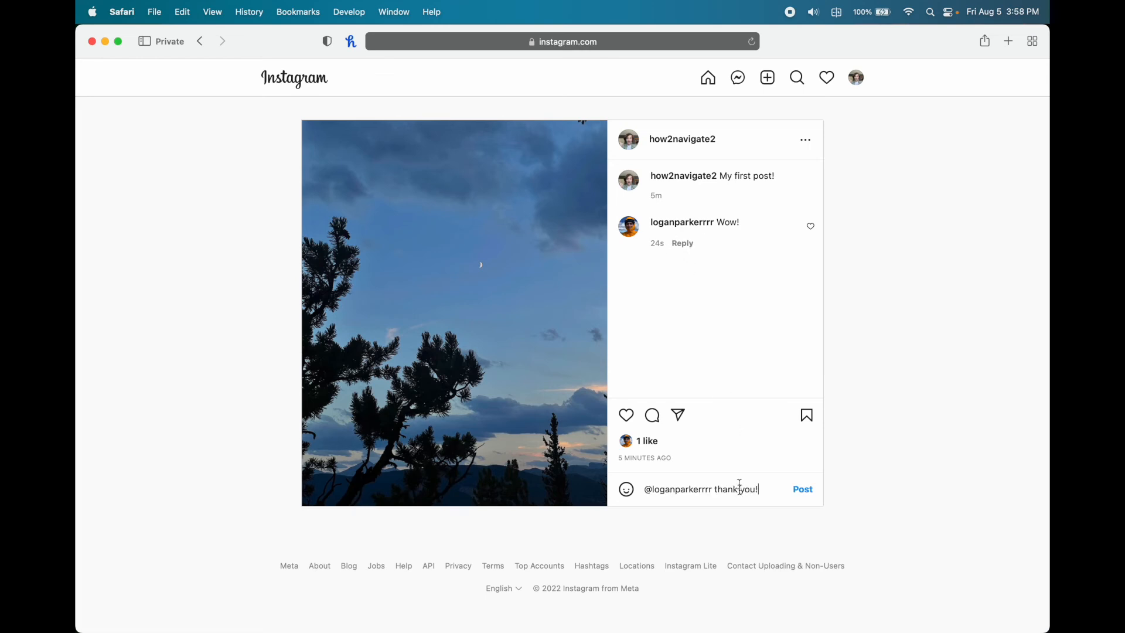
{"action": "left_click", "coordinate": [803, 492]}
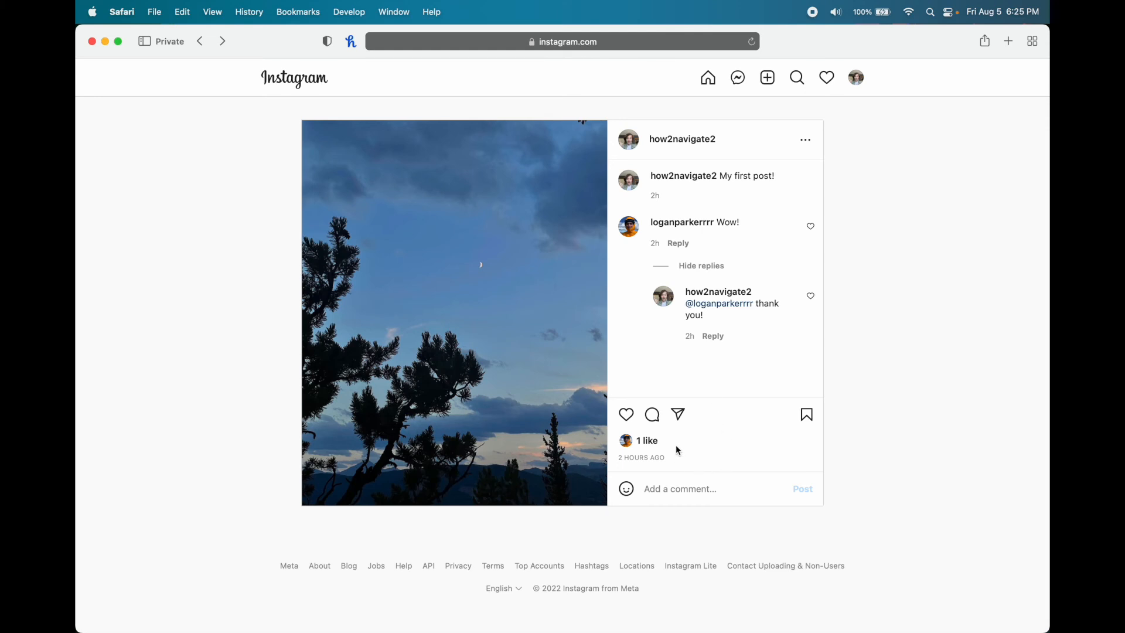
- Send the post by direct message to the new follower with the note 'Check it out!'
{"action": "left_click", "coordinate": [678, 417]}
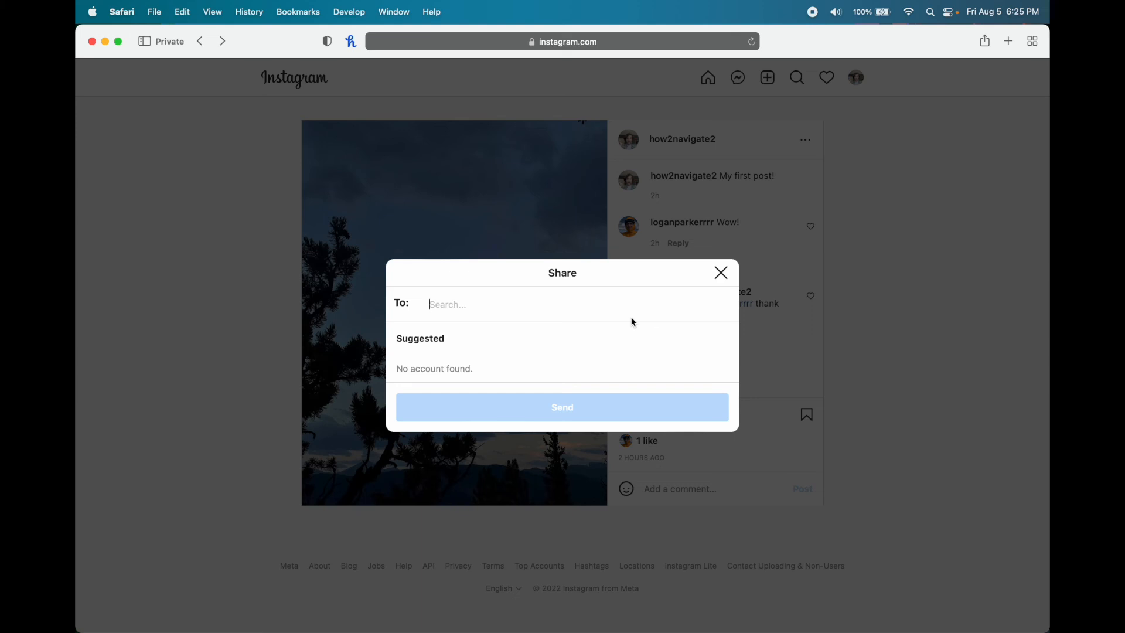
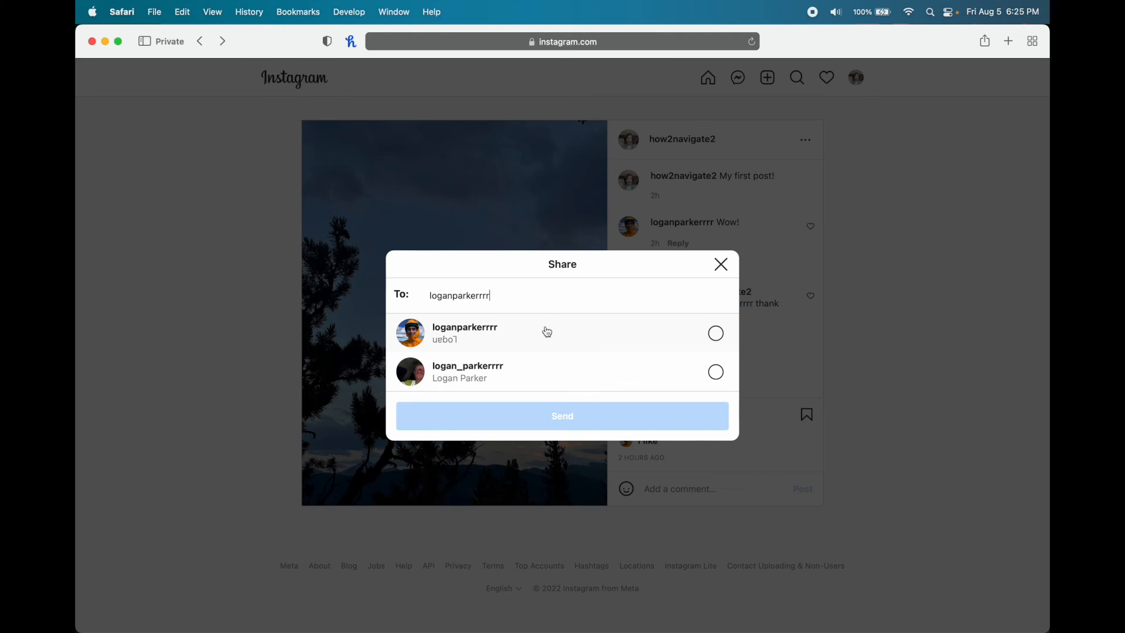
{"action": "left_click", "coordinate": [547, 332]}
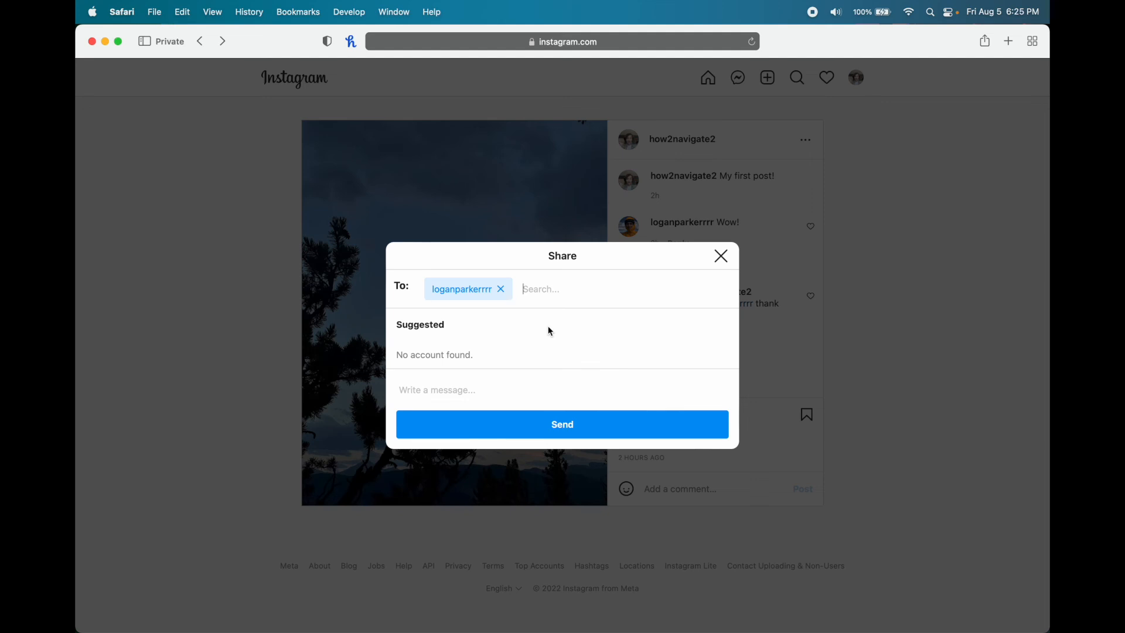
{"action": "left_click", "coordinate": [487, 380]}
{"action": "type", "text": "Check it out!"}
{"action": "left_click", "coordinate": [608, 430]}
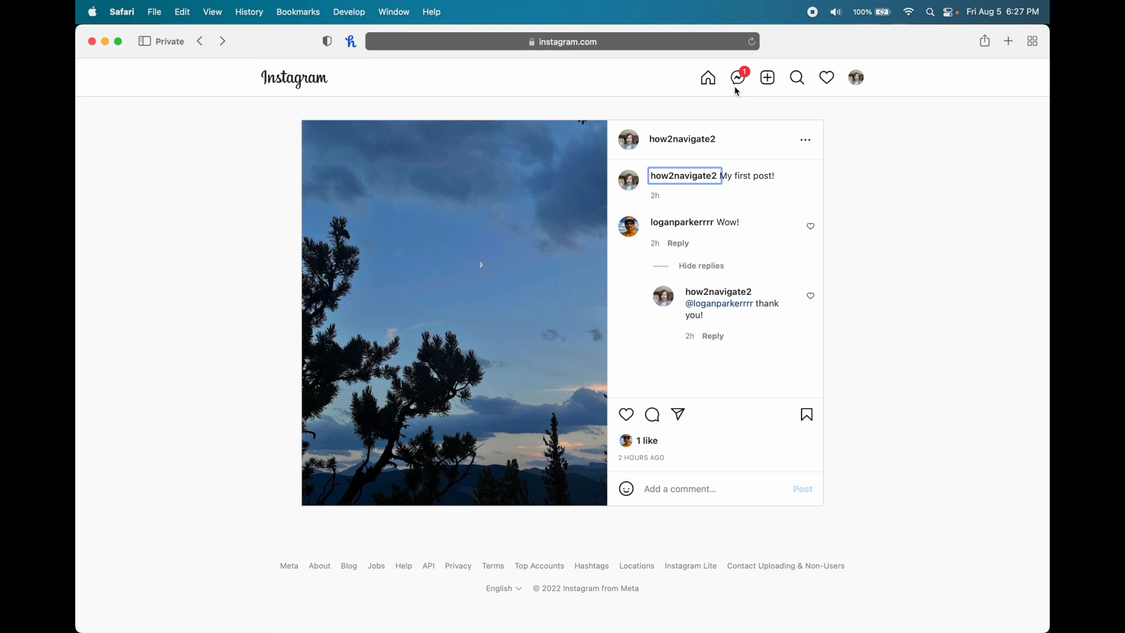
- In direct messages, react with a red heart to the follower's 'Crazy cool!' reply
{"action": "left_click", "coordinate": [741, 79]}
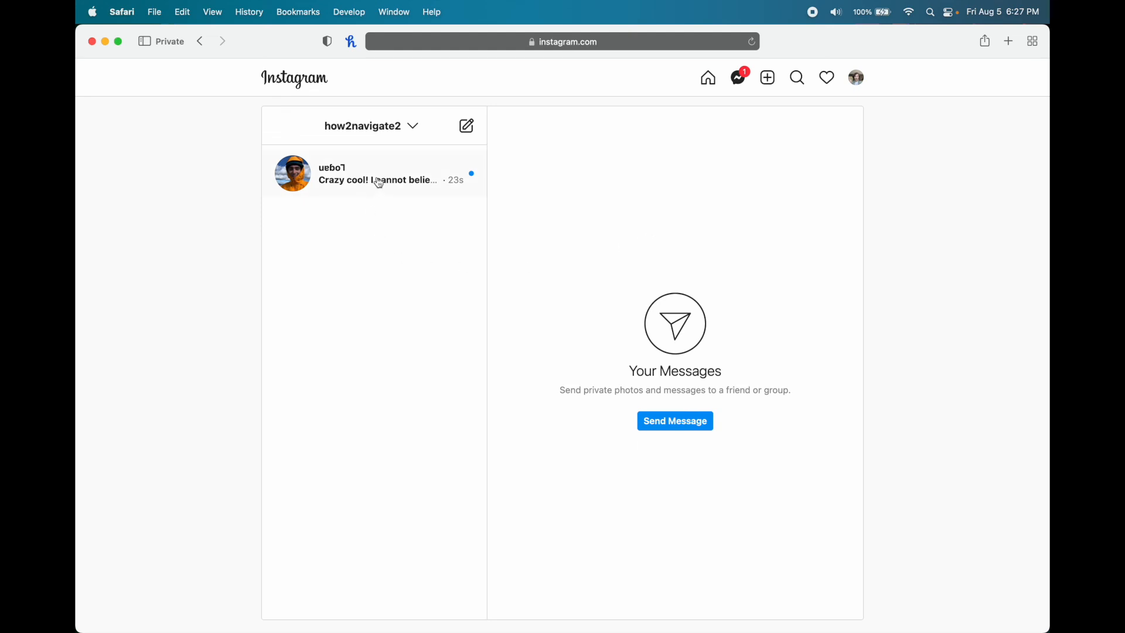
{"action": "left_click", "coordinate": [400, 177]}
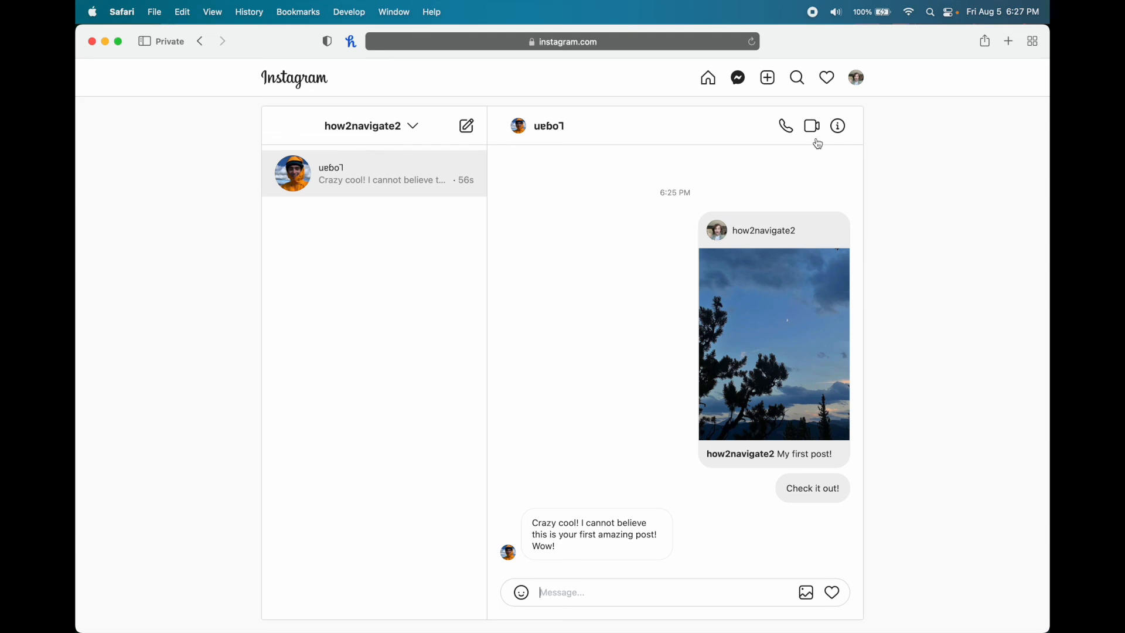
{"action": "mouse_move", "coordinate": [623, 333]}
{"action": "mouse_move", "coordinate": [685, 537]}
{"action": "left_click", "coordinate": [685, 537]}
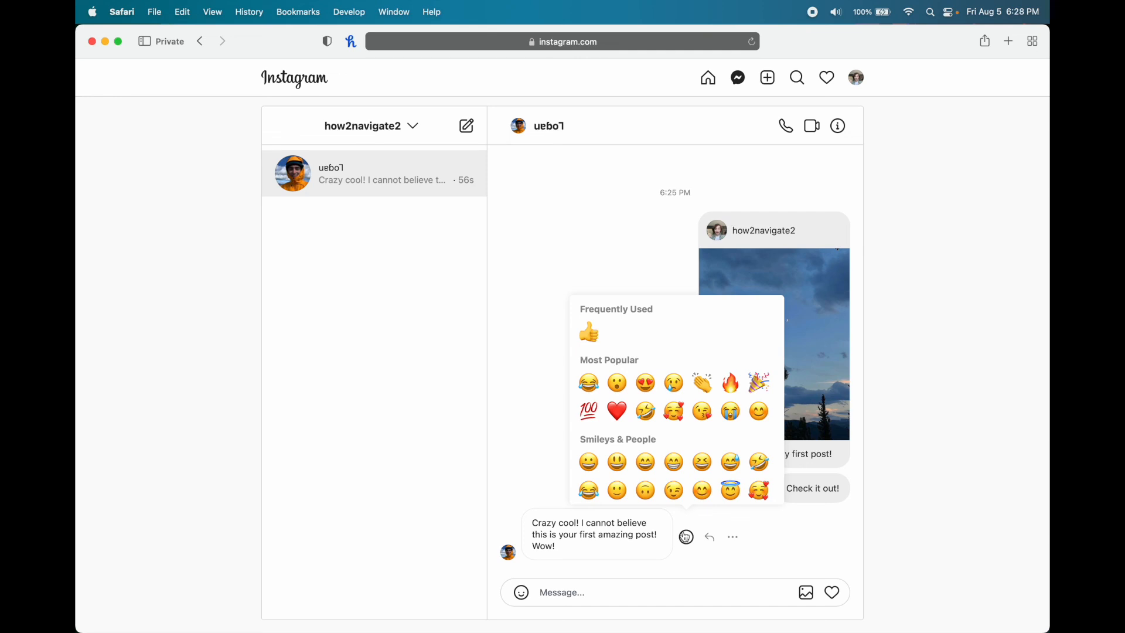
{"action": "left_click", "coordinate": [620, 415]}
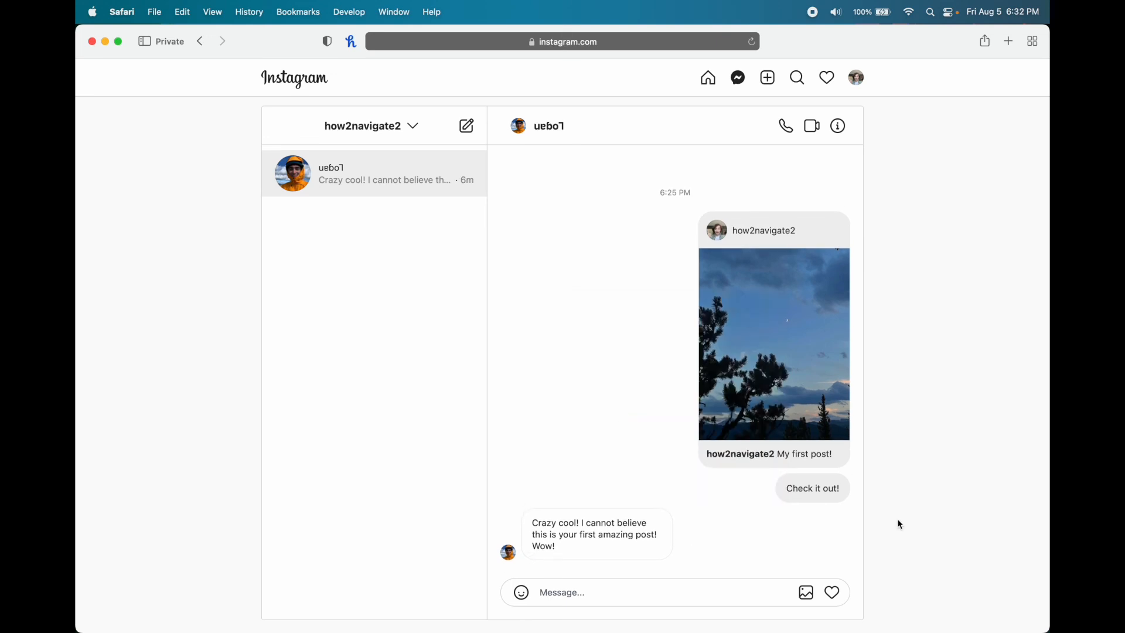